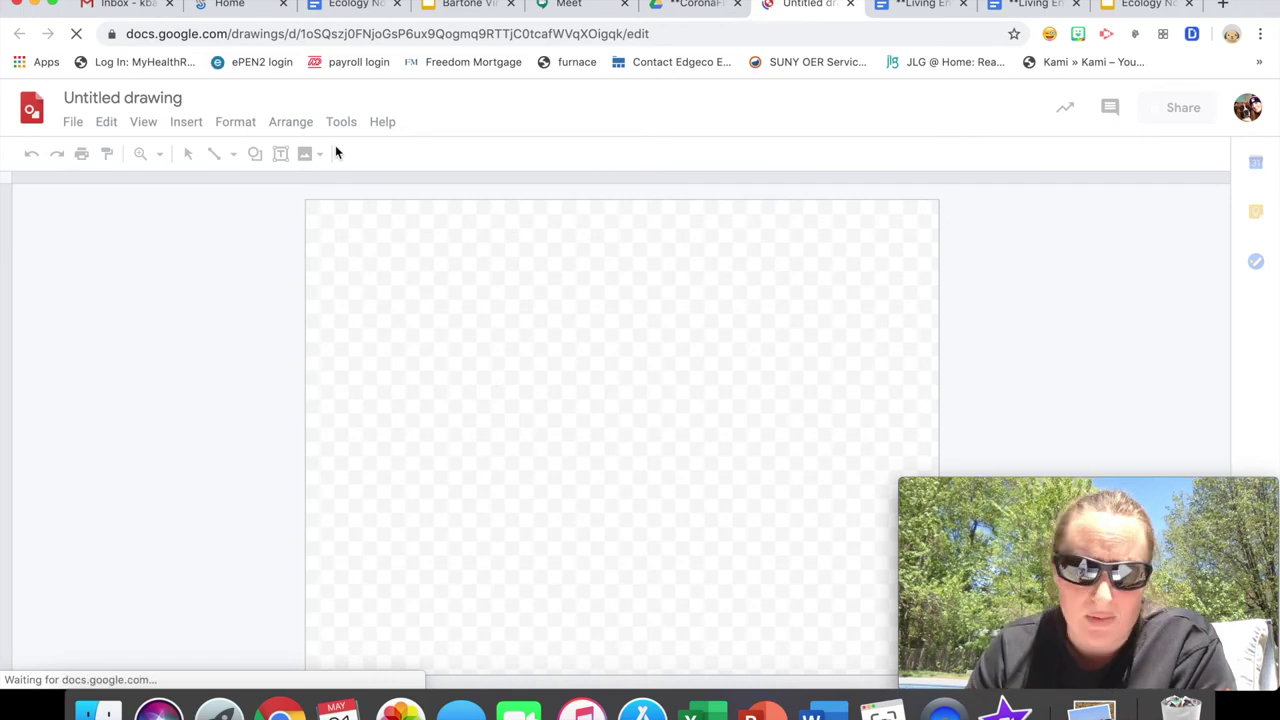
# - Browse the rabbit photos in the web image search panel, then uncheck the selected one
pyautogui.click(171, 130)
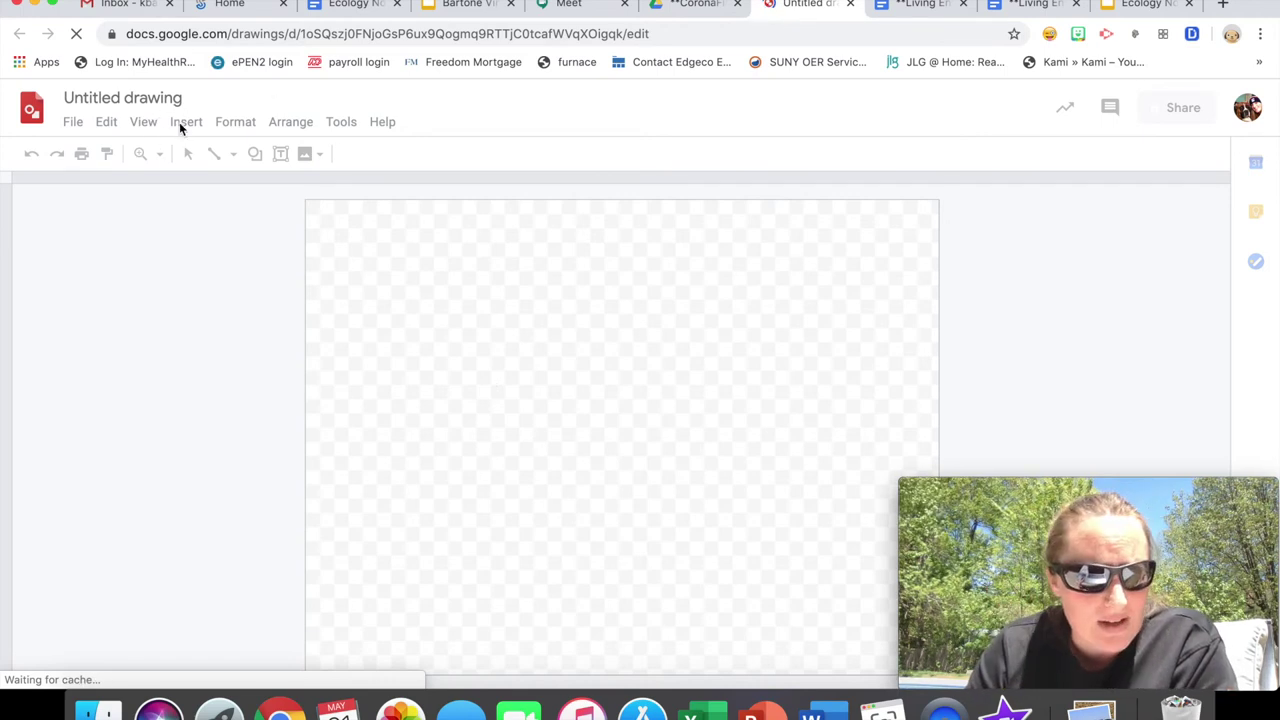
pyautogui.click(193, 121)
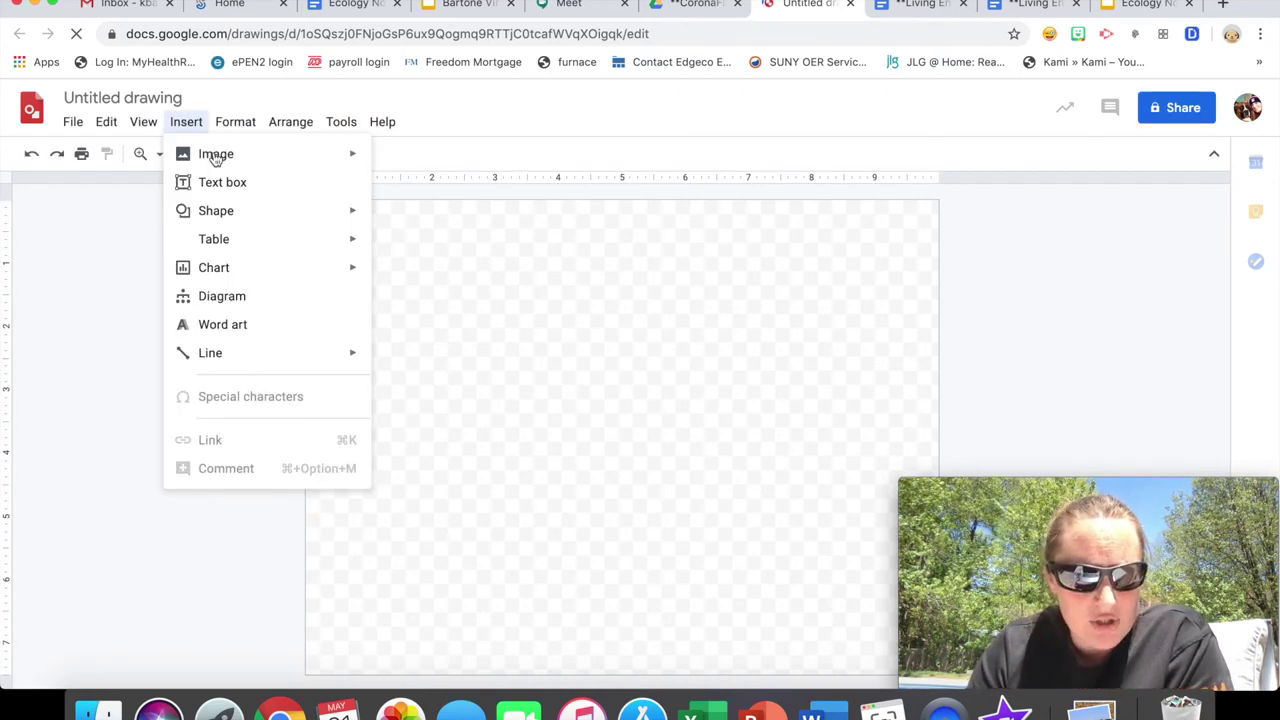
pyautogui.moveTo(215, 160)
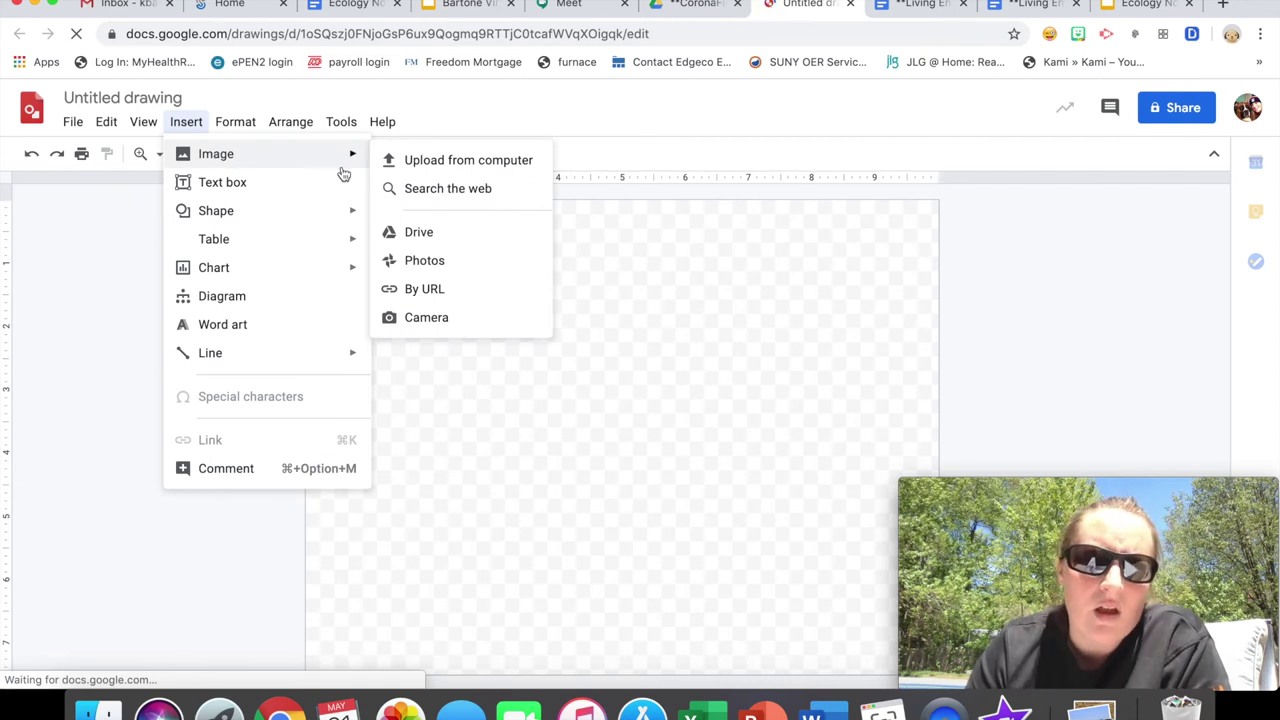
pyautogui.click(443, 190)
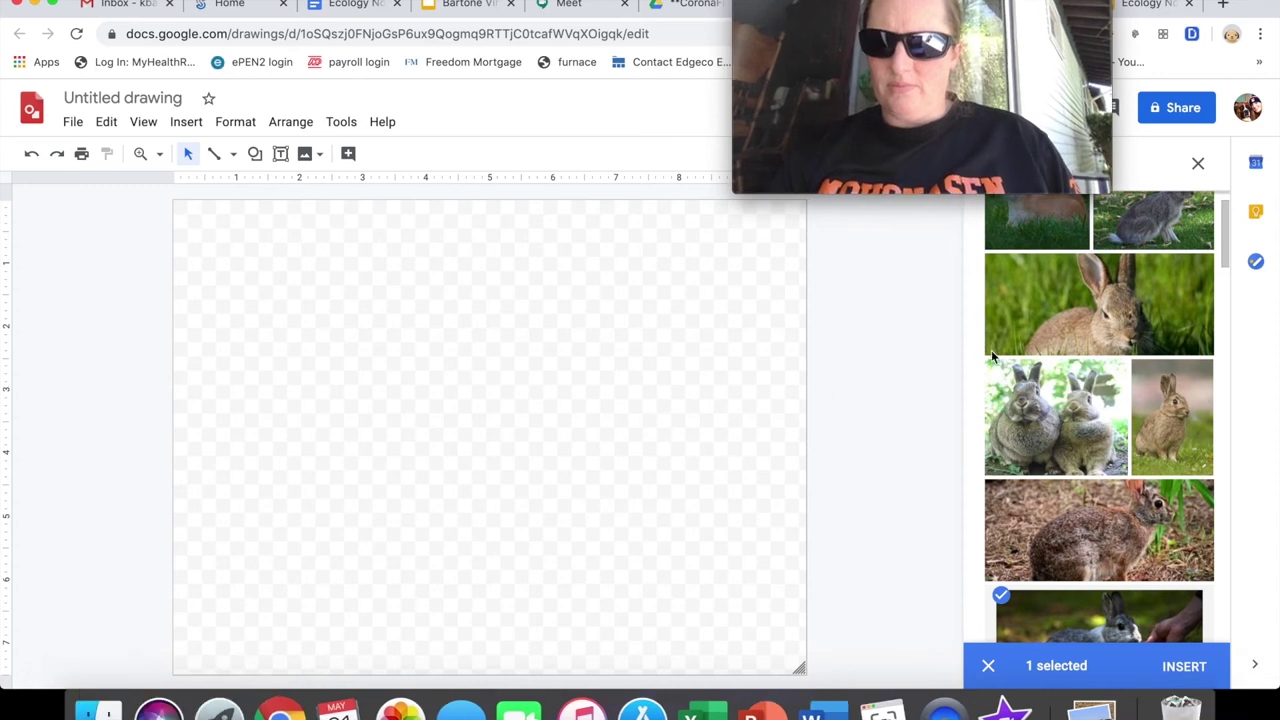
pyautogui.click(1003, 600)
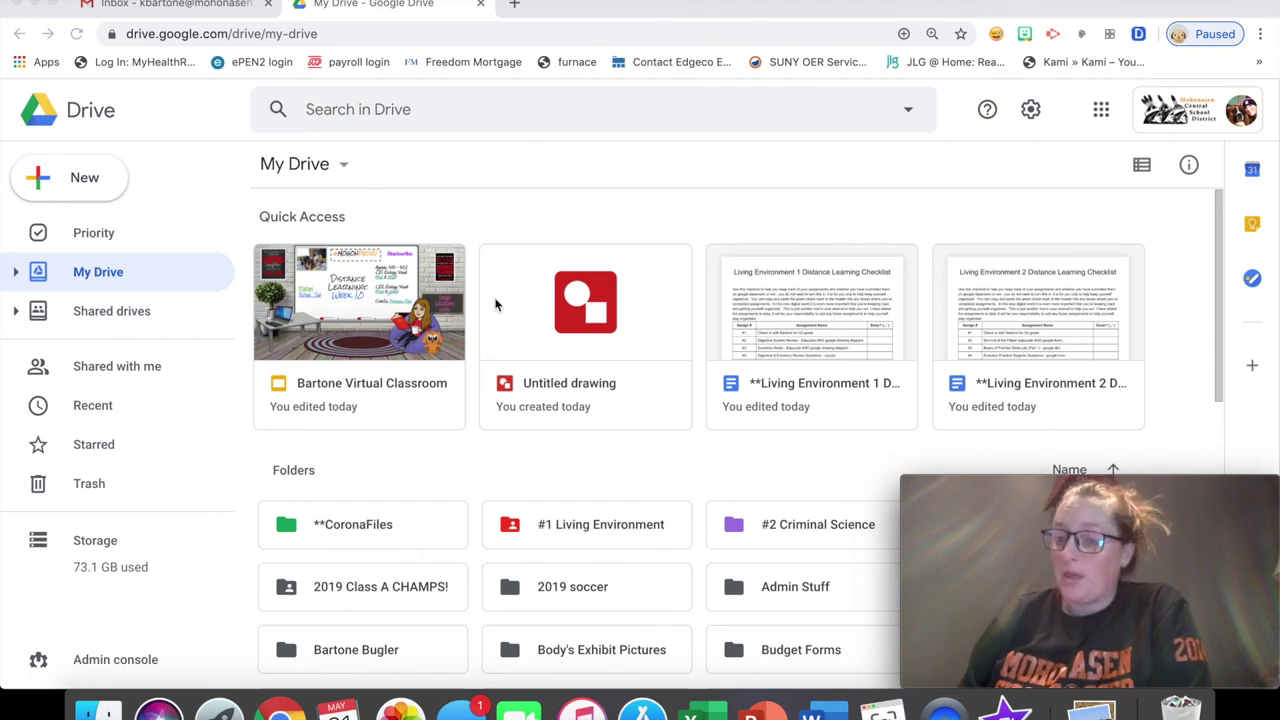
# - Reopen the Untitled drawing from My Drive's Quick Access
pyautogui.doubleClick(567, 383)
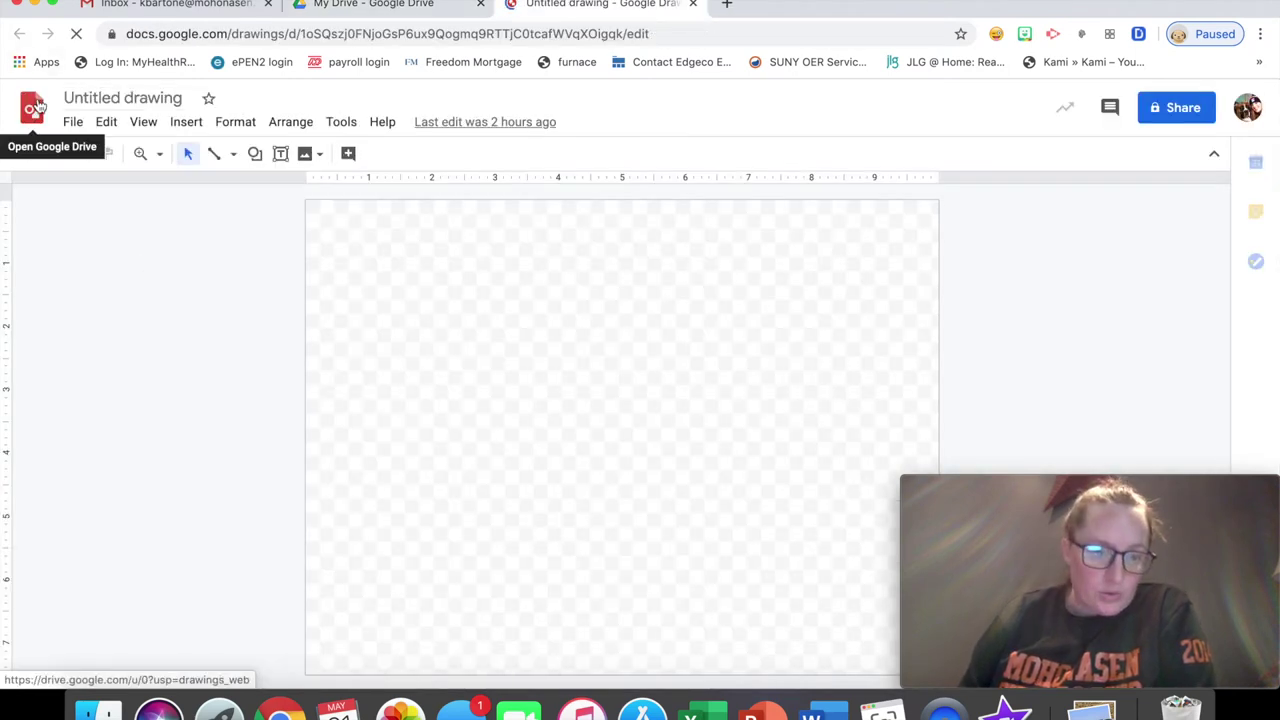
# - Retitle the drawing 'Food Chain Activity', fixing the typing mistakes in the name
pyautogui.click(140, 98)
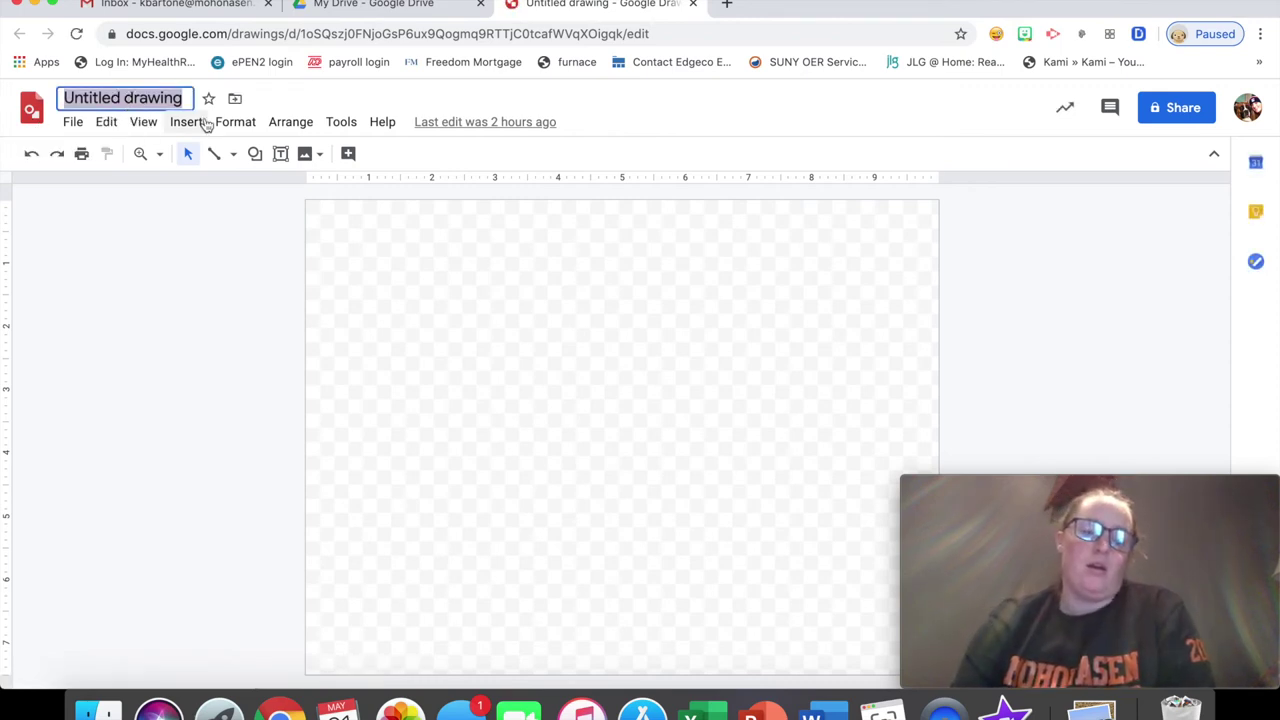
pyautogui.write('Foo')
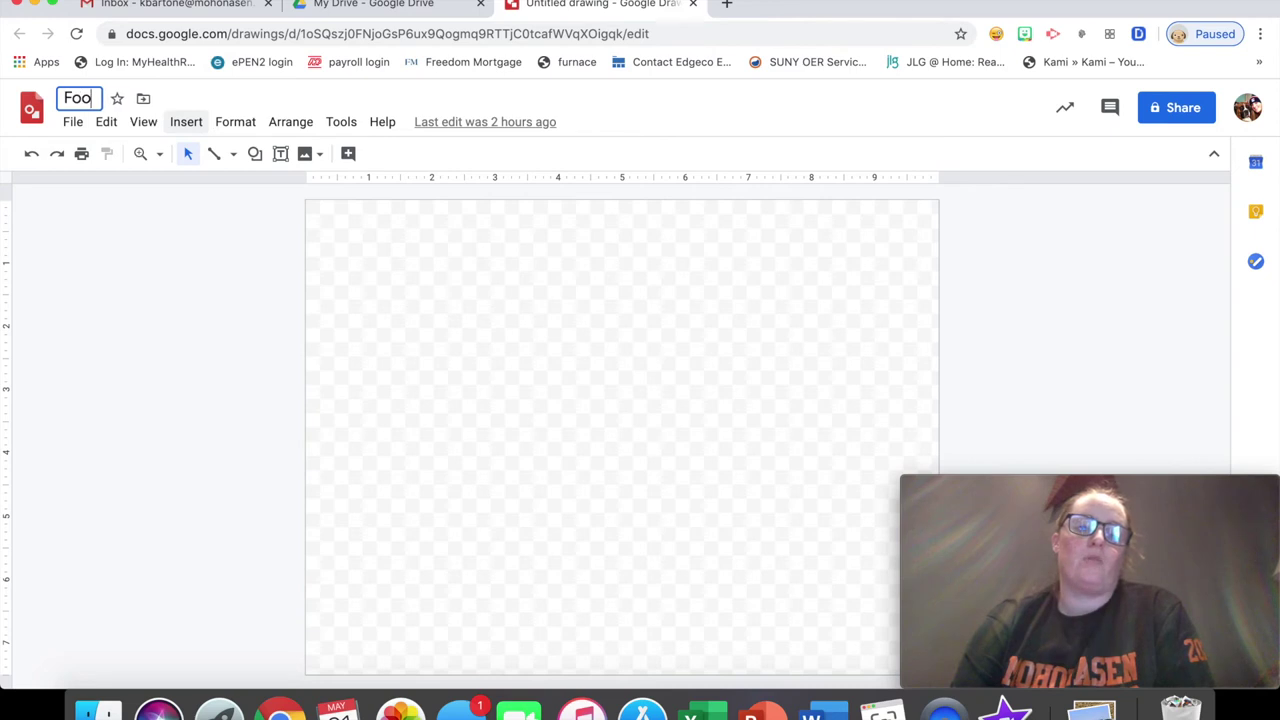
pyautogui.write('d Chain A')
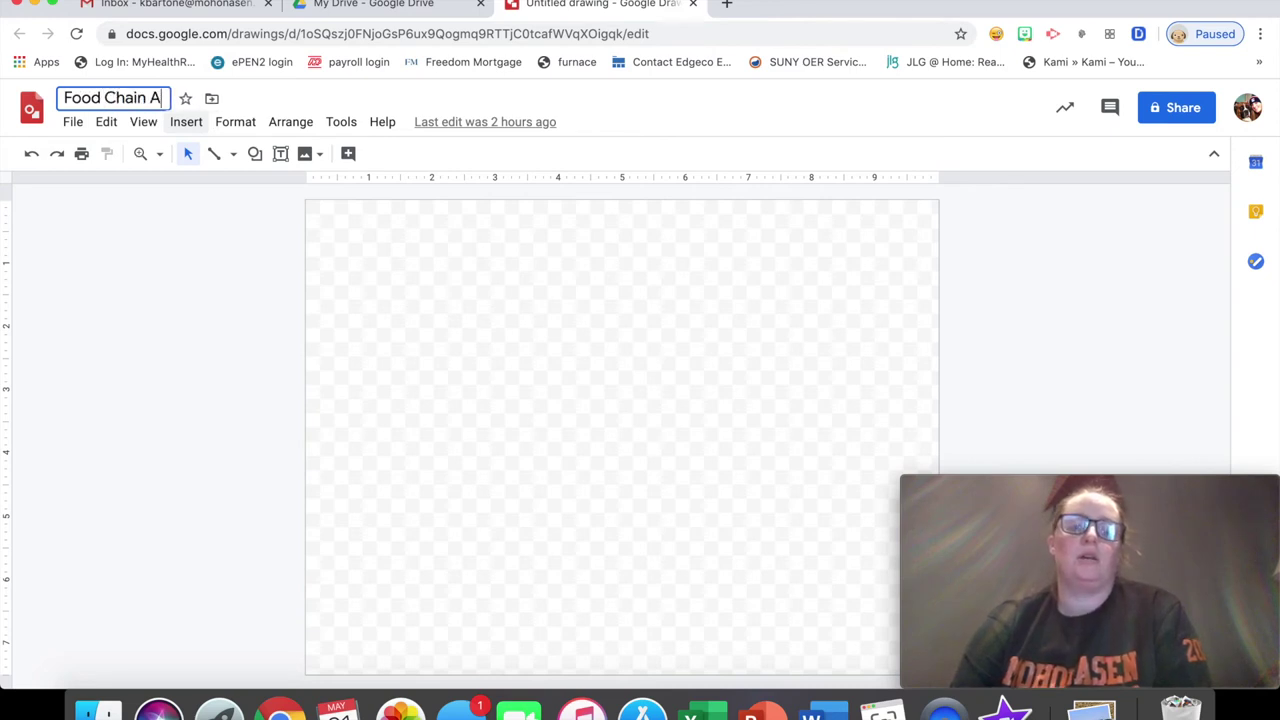
pyautogui.write('citivyt')
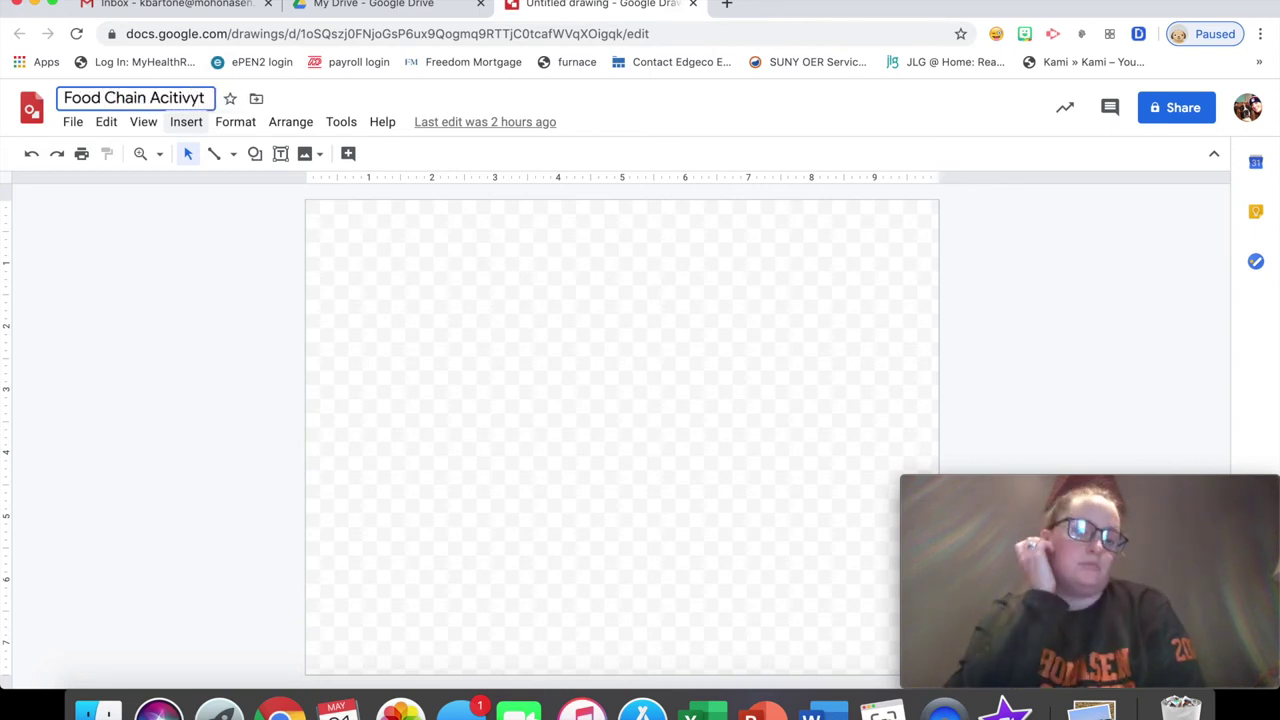
pyautogui.press('BackSpace')
pyautogui.press('BackSpace')
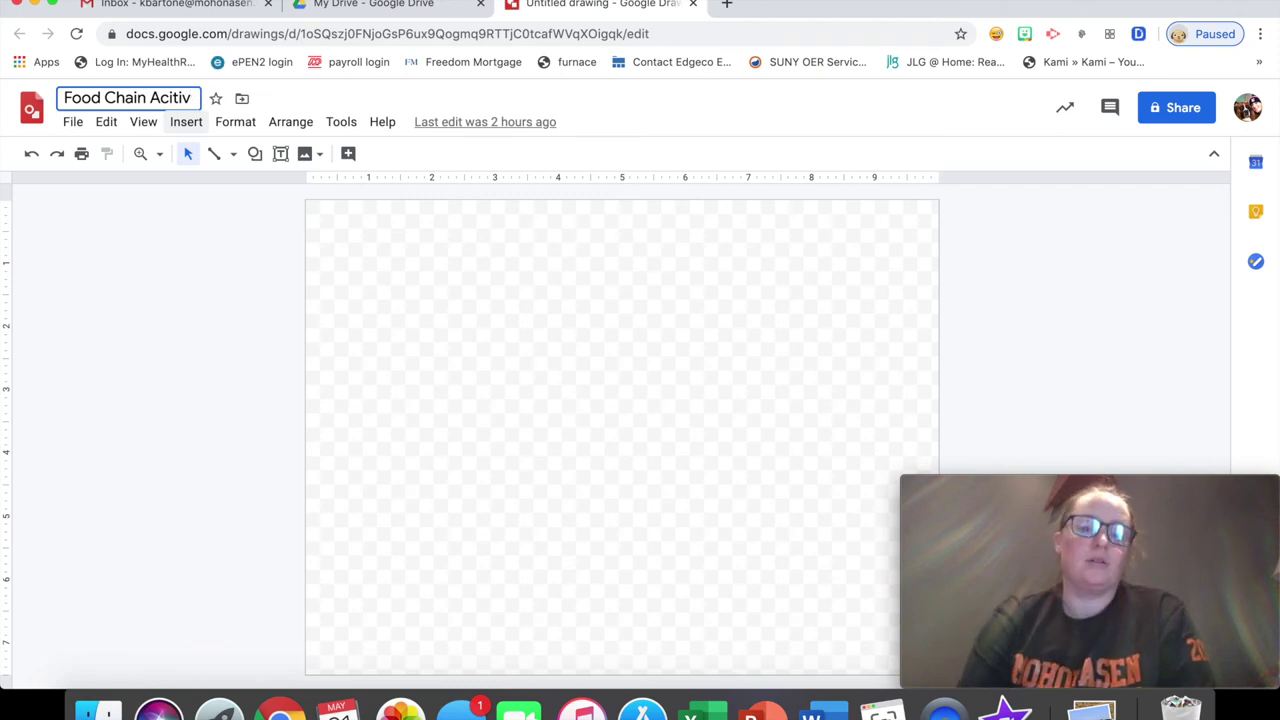
pyautogui.write('ity')
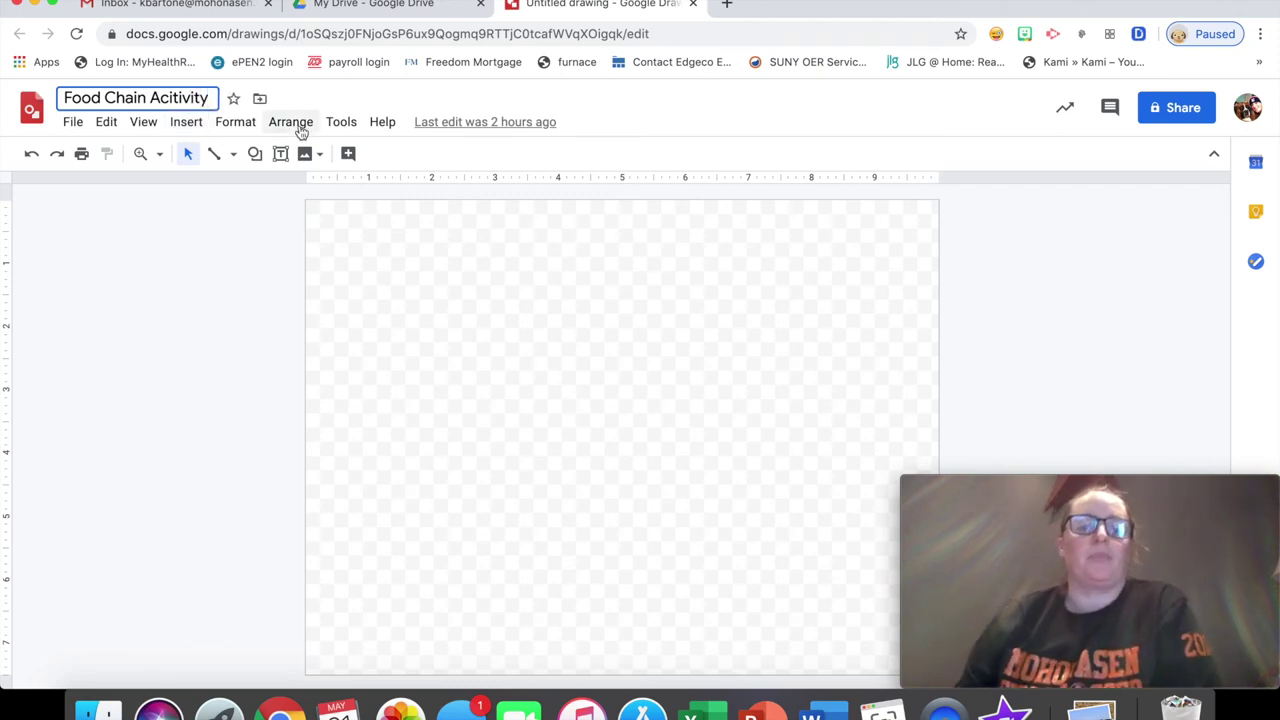
pyautogui.click(453, 368)
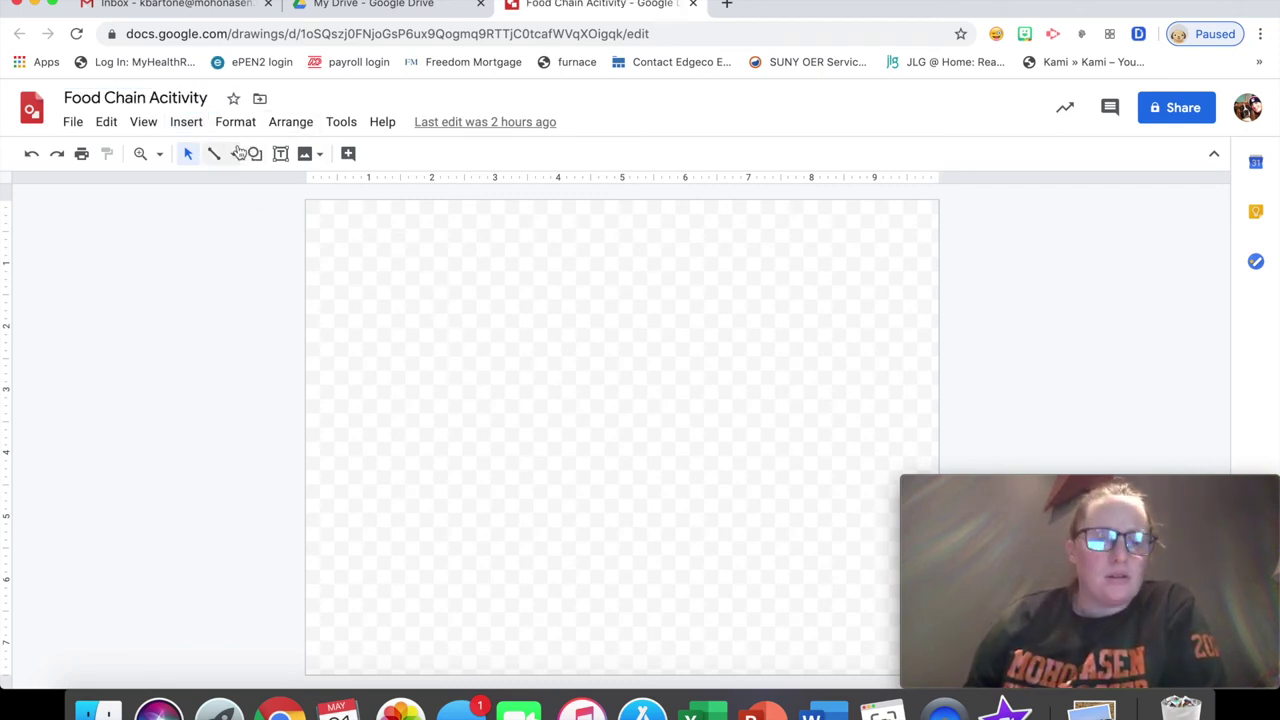
pyautogui.click(176, 99)
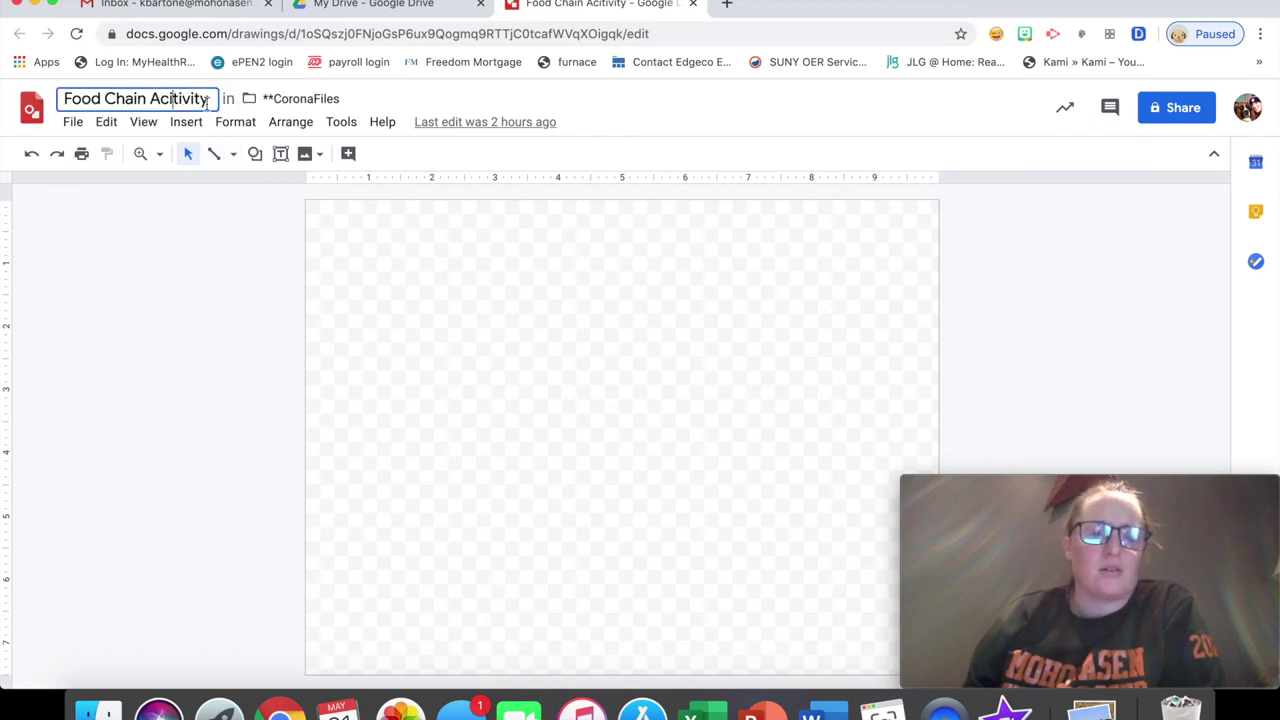
pyautogui.press('BackSpace')
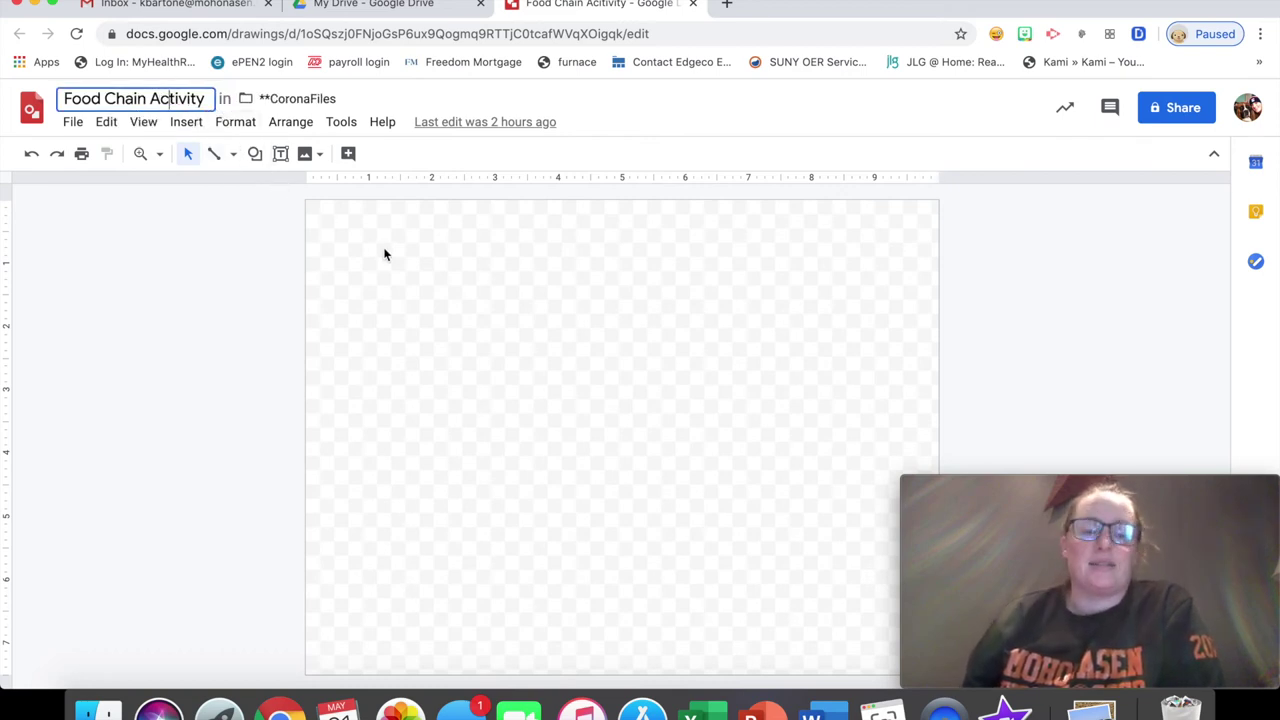
pyautogui.press('Return')
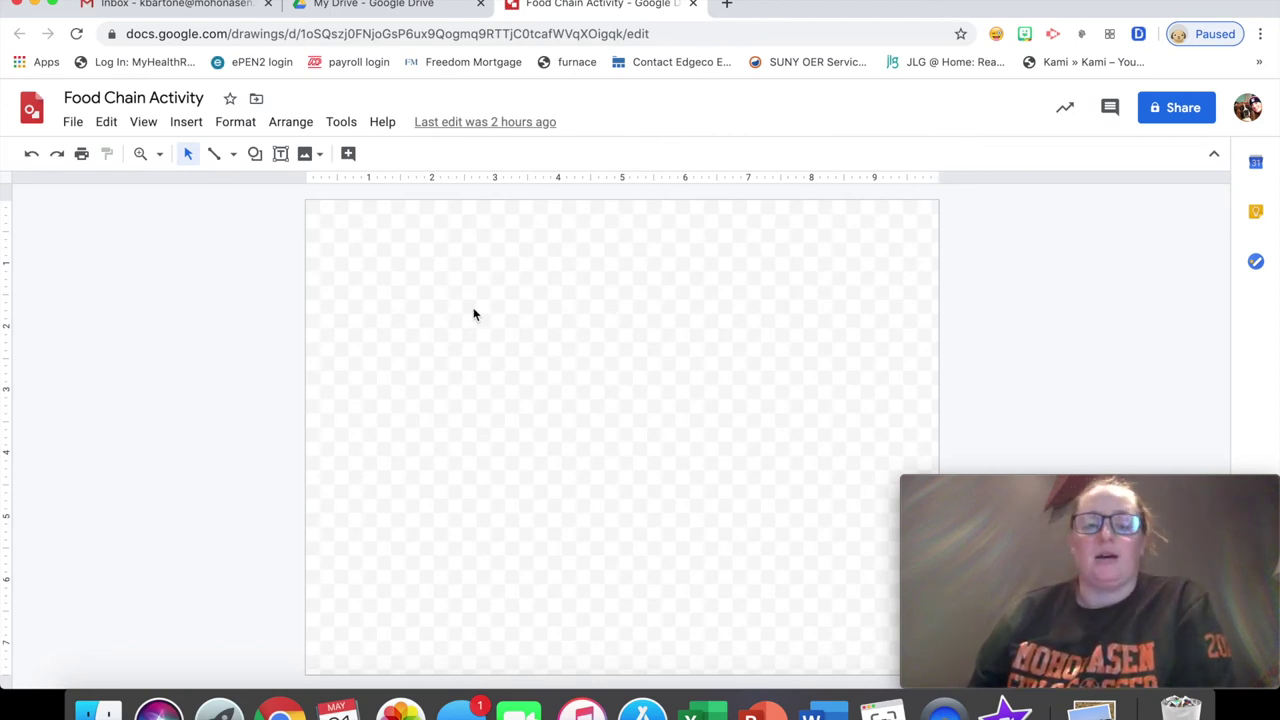
# - Bring up the web image search panel from the Insert > Image menu
pyautogui.click(187, 122)
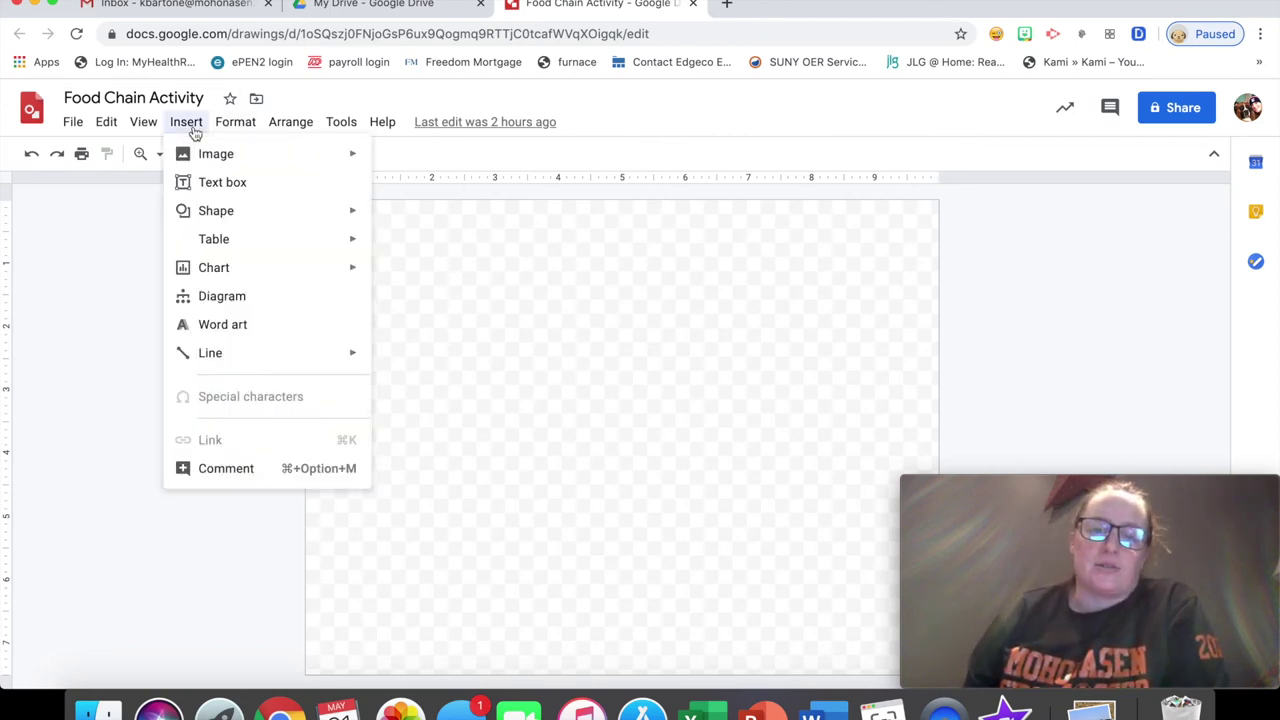
pyautogui.click(145, 265)
pyautogui.click(305, 153)
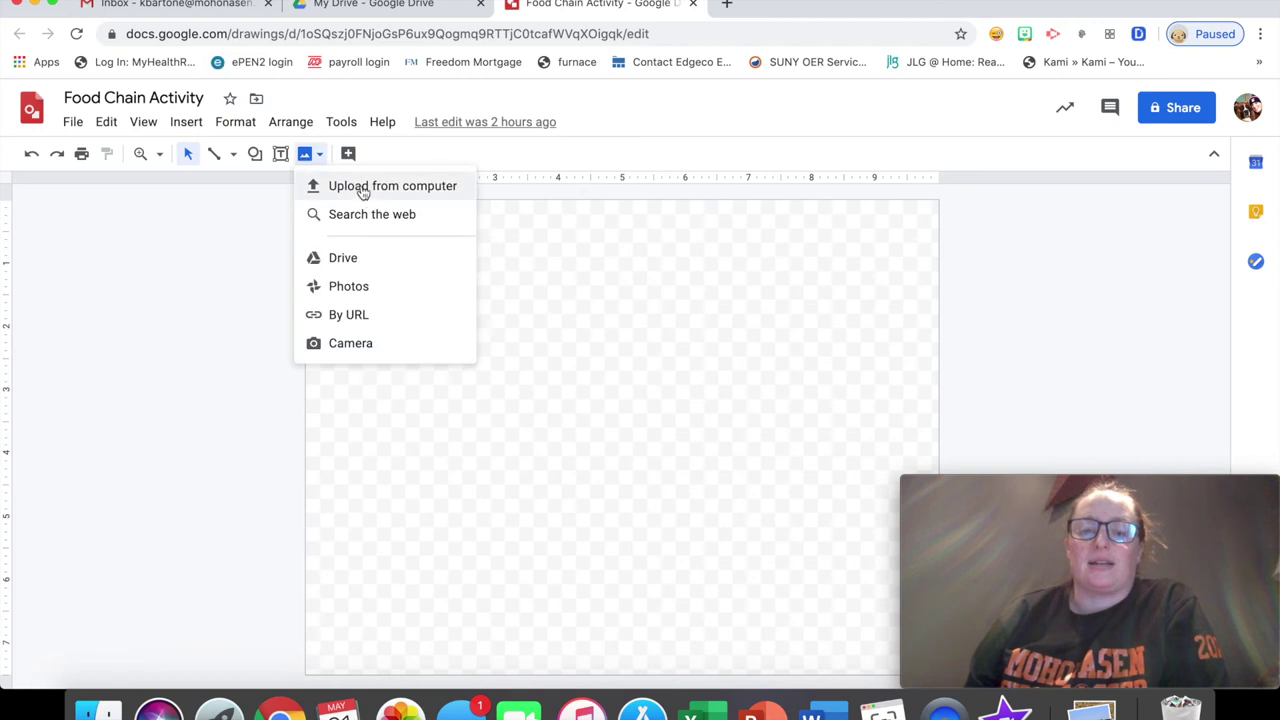
pyautogui.click(143, 251)
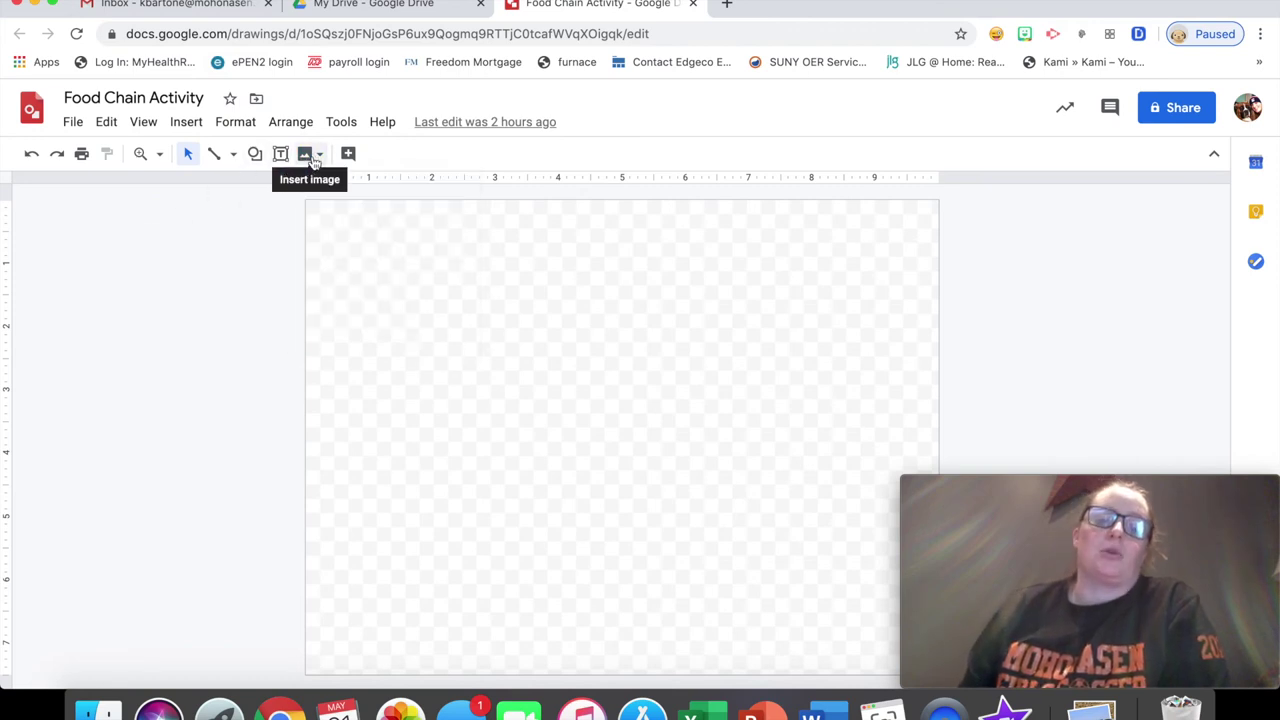
pyautogui.click(305, 157)
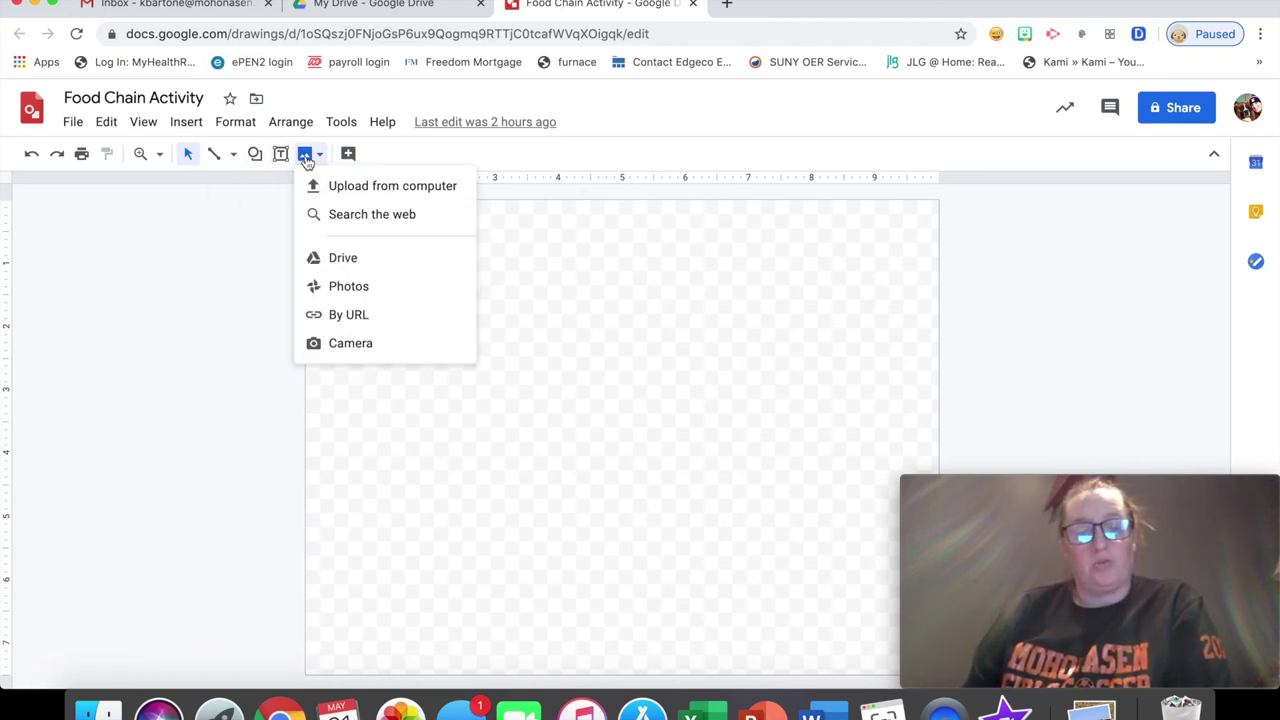
pyautogui.click(347, 218)
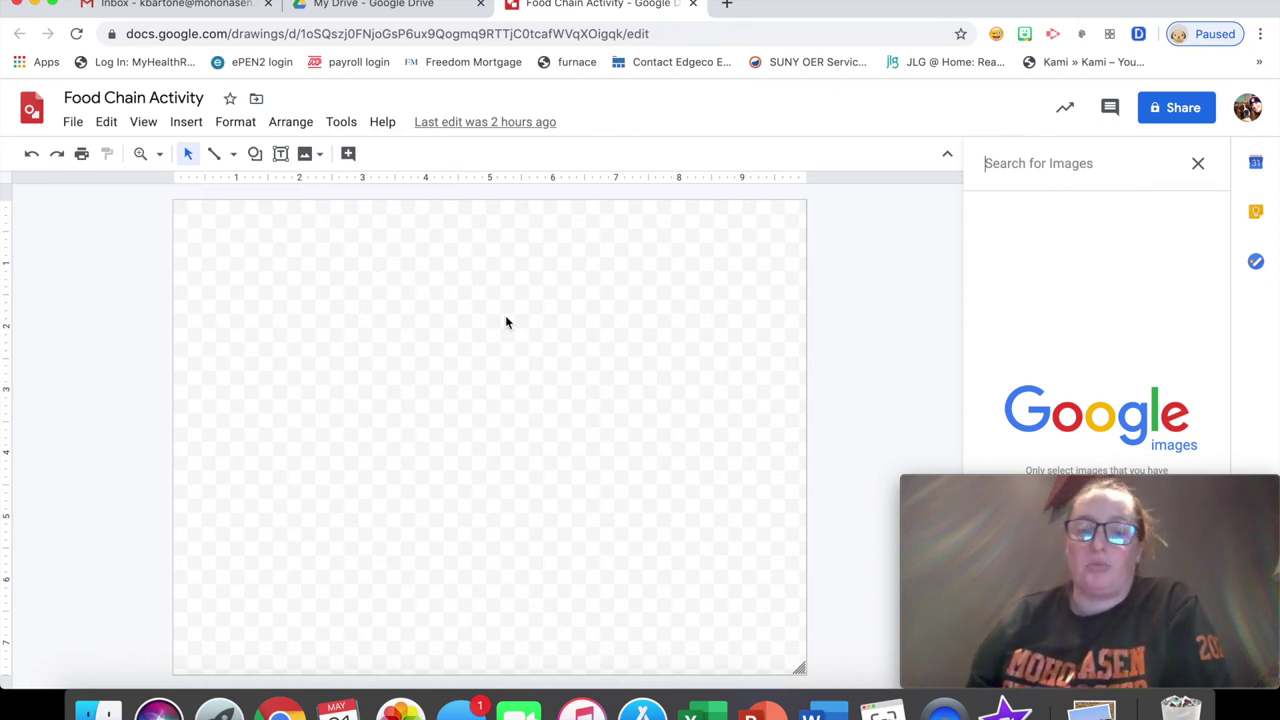
pyautogui.click(308, 153)
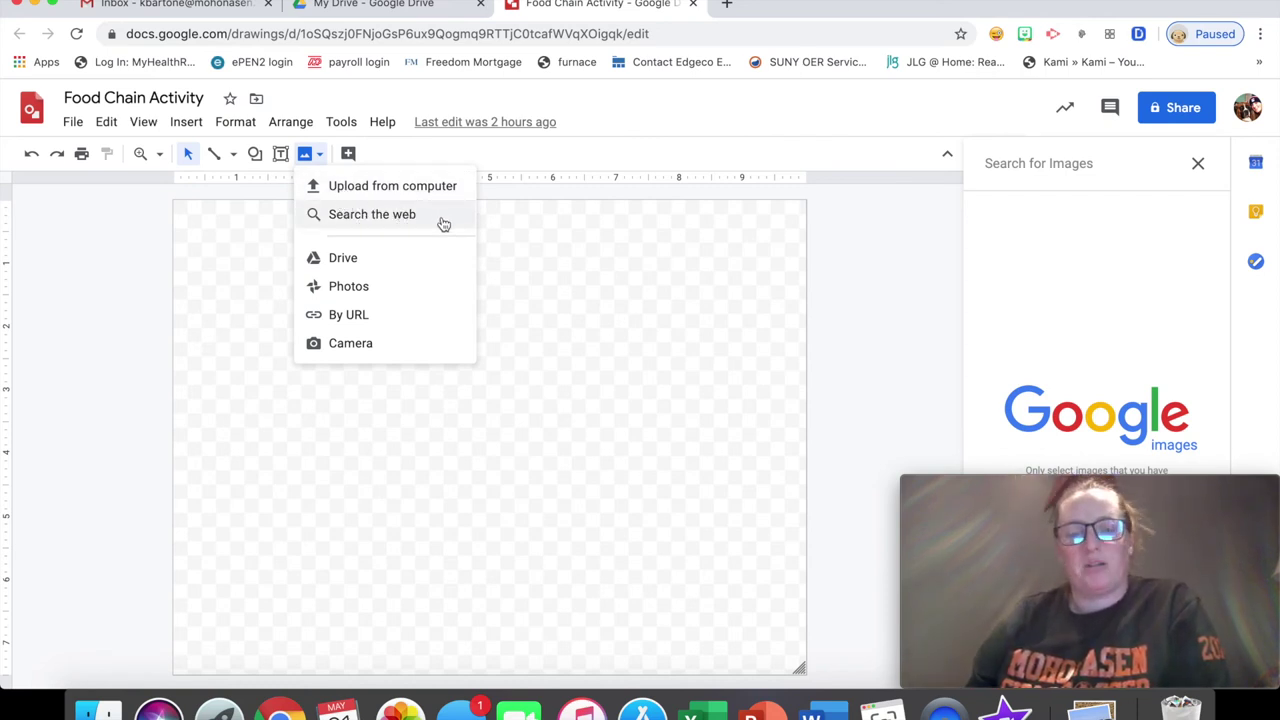
pyautogui.click(626, 280)
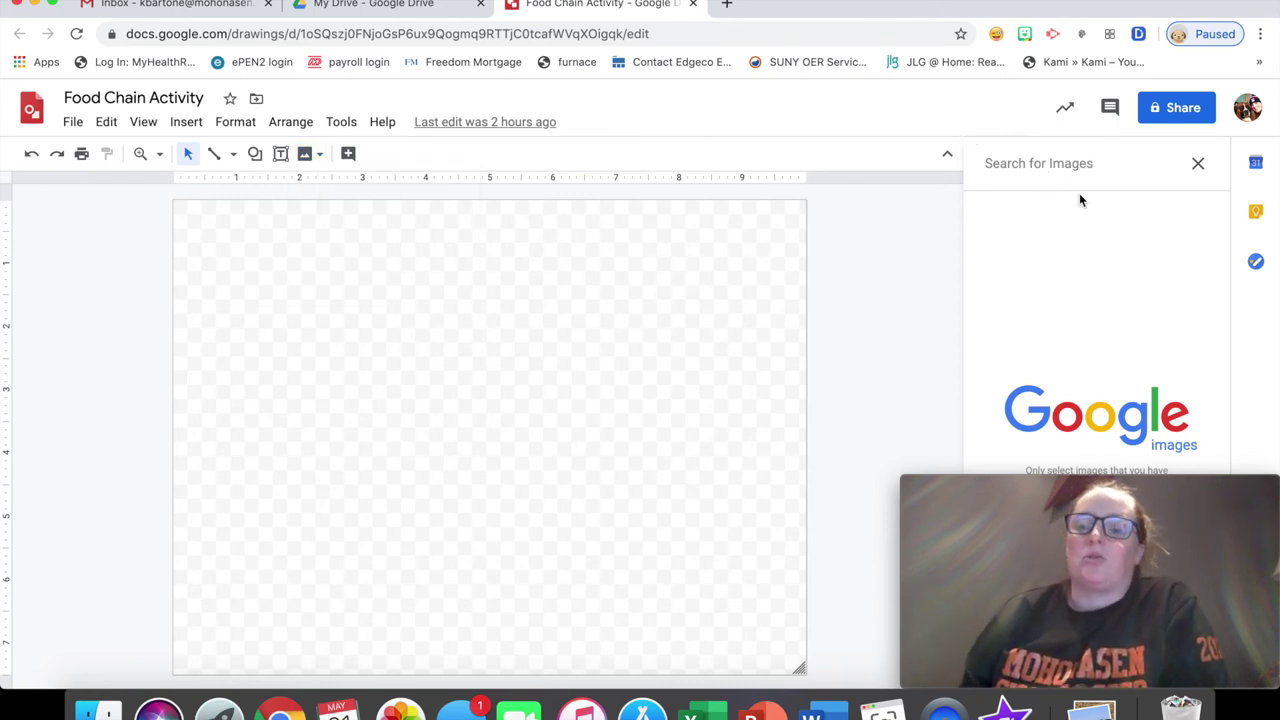
pyautogui.click(1065, 110)
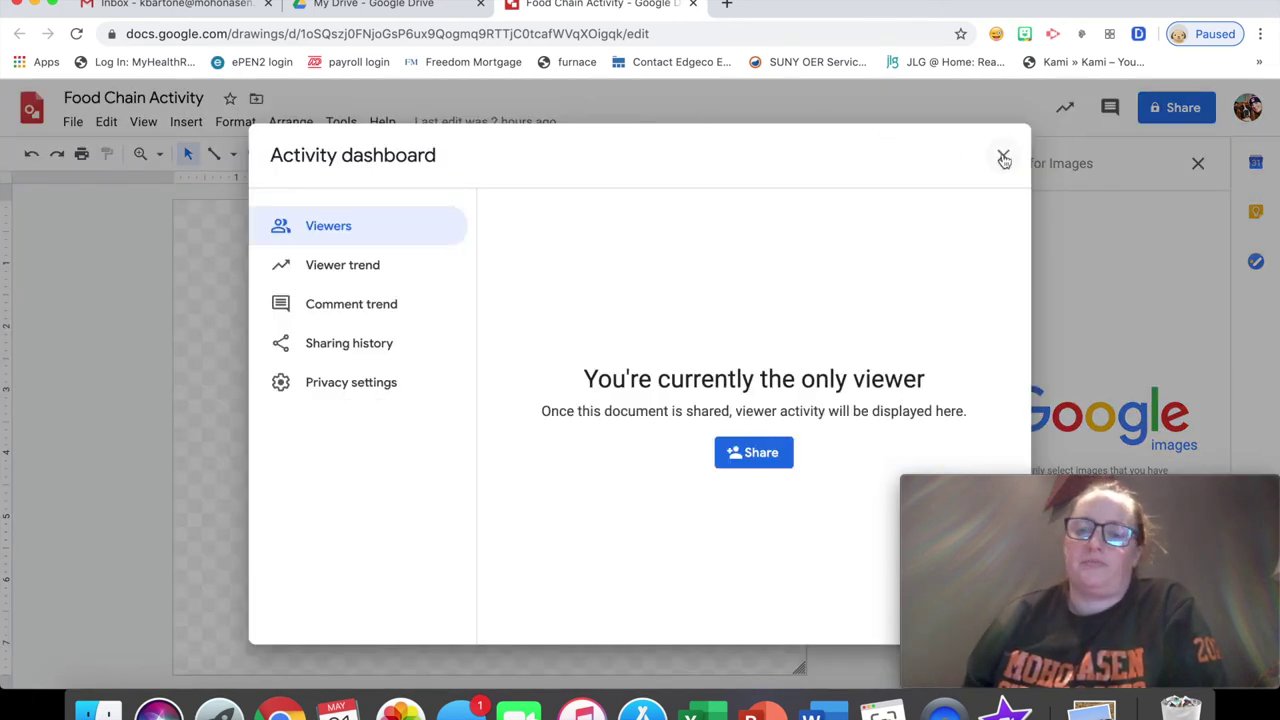
pyautogui.click(1002, 157)
# - Search the web for 'rabbit', pick the photo in tall green grass, and try inserting it
pyautogui.click(1094, 166)
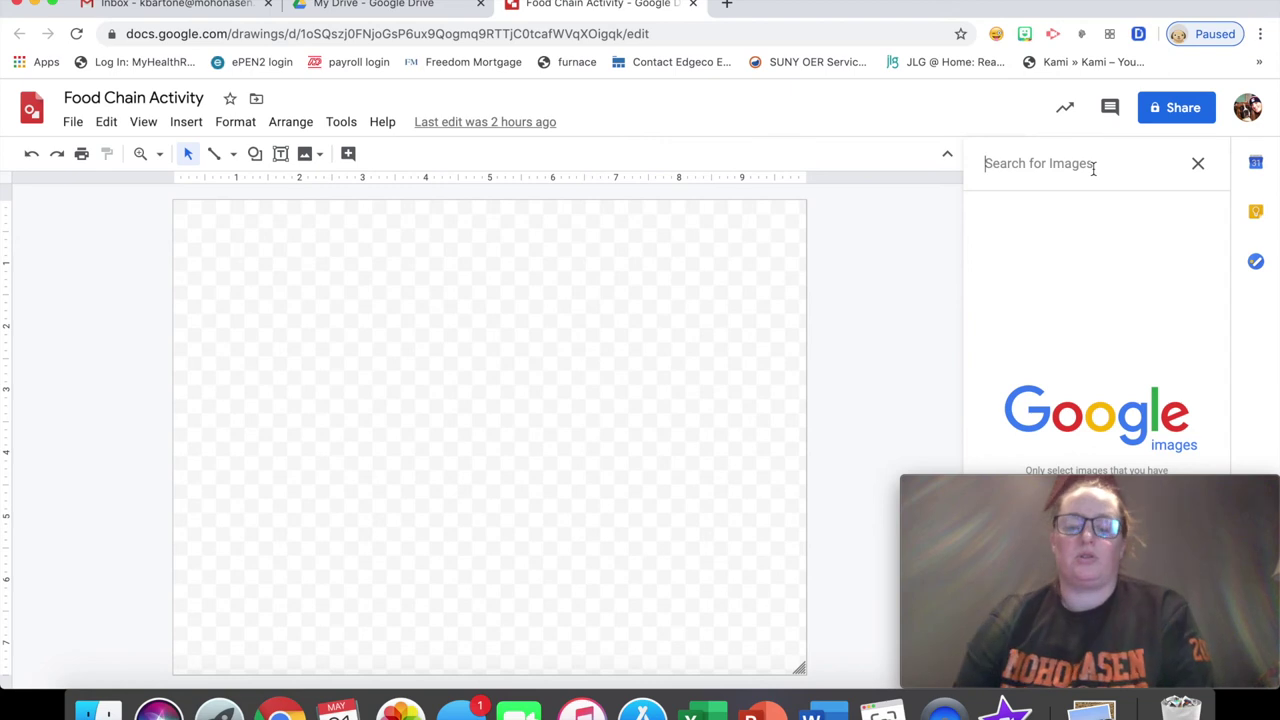
pyautogui.write('rabbit')
pyautogui.press('Return')
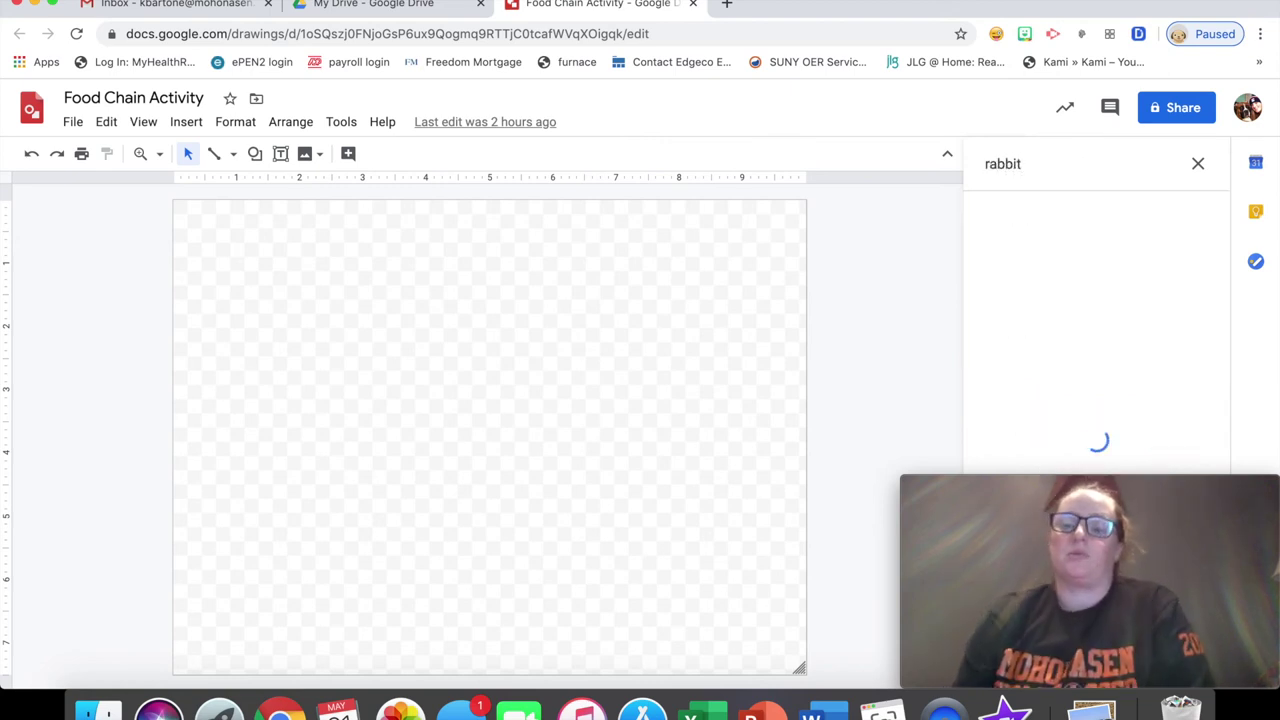
pyautogui.moveTo(1090, 560); pyautogui.dragTo(838, 63)
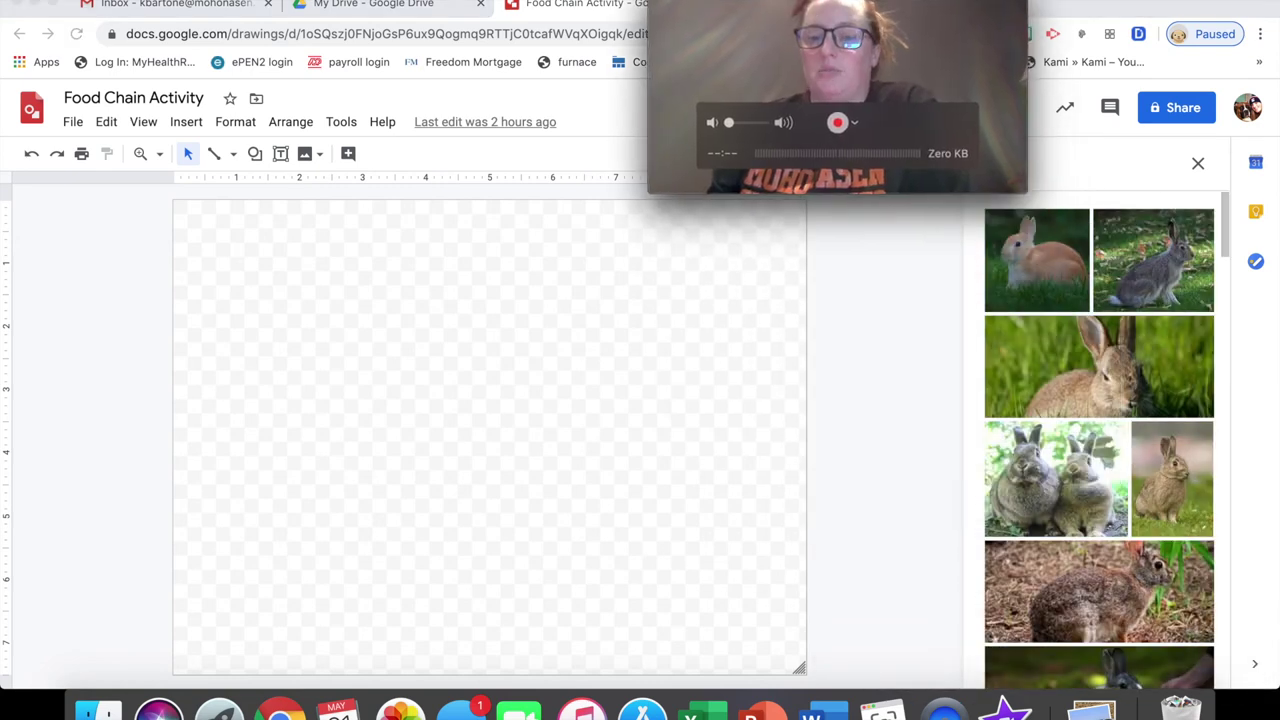
pyautogui.click(1068, 378)
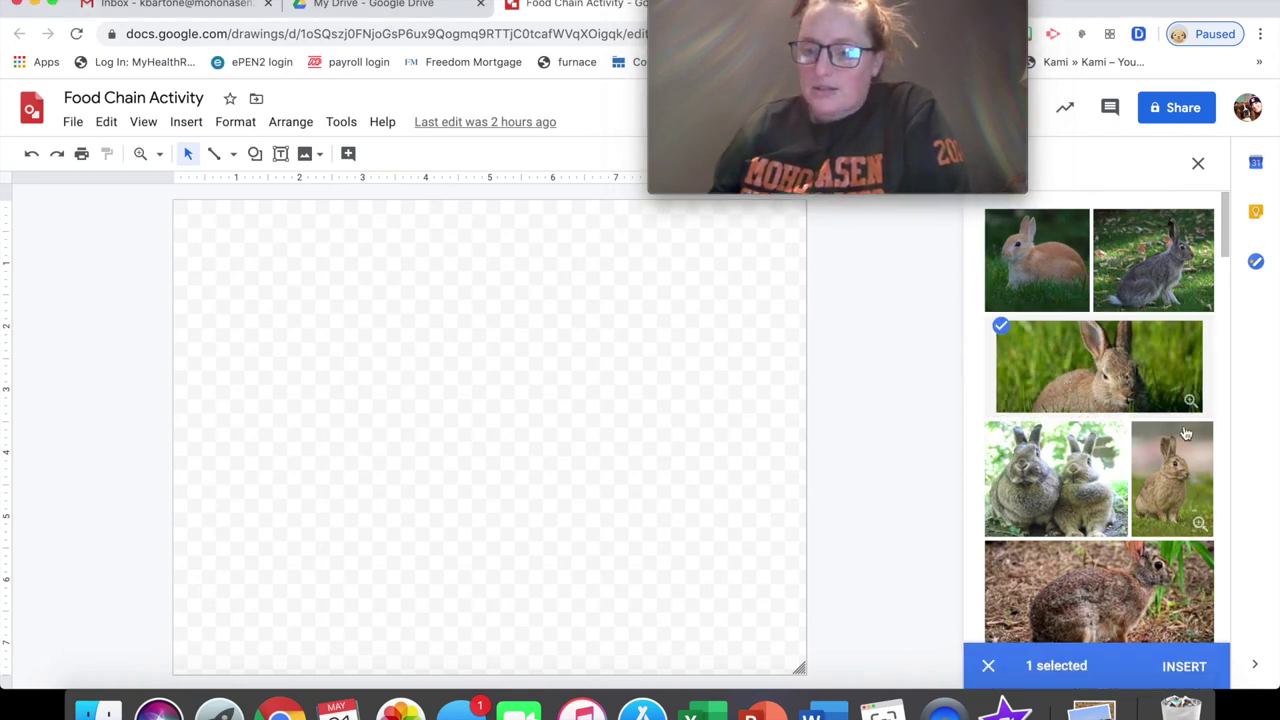
pyautogui.click(1184, 666)
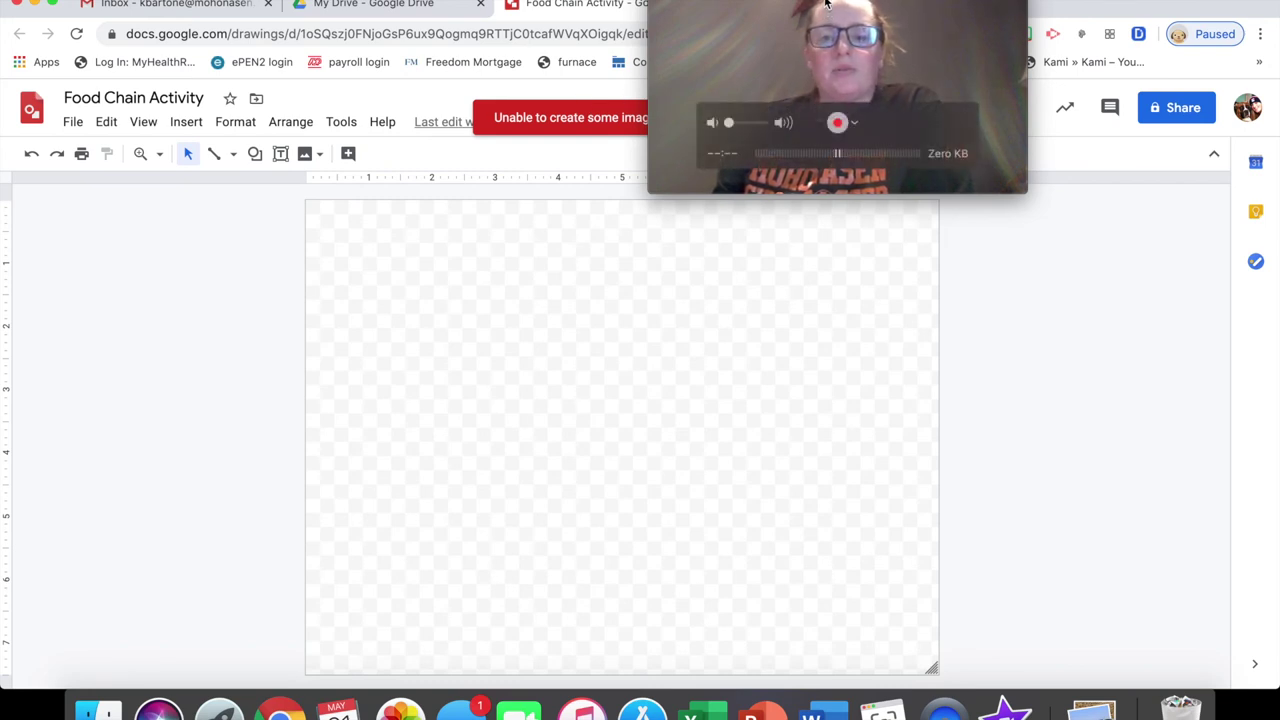
# - Dismiss the image error and insert the small photo of a sitting rabbit
pyautogui.moveTo(763, 121); pyautogui.dragTo(873, 121)
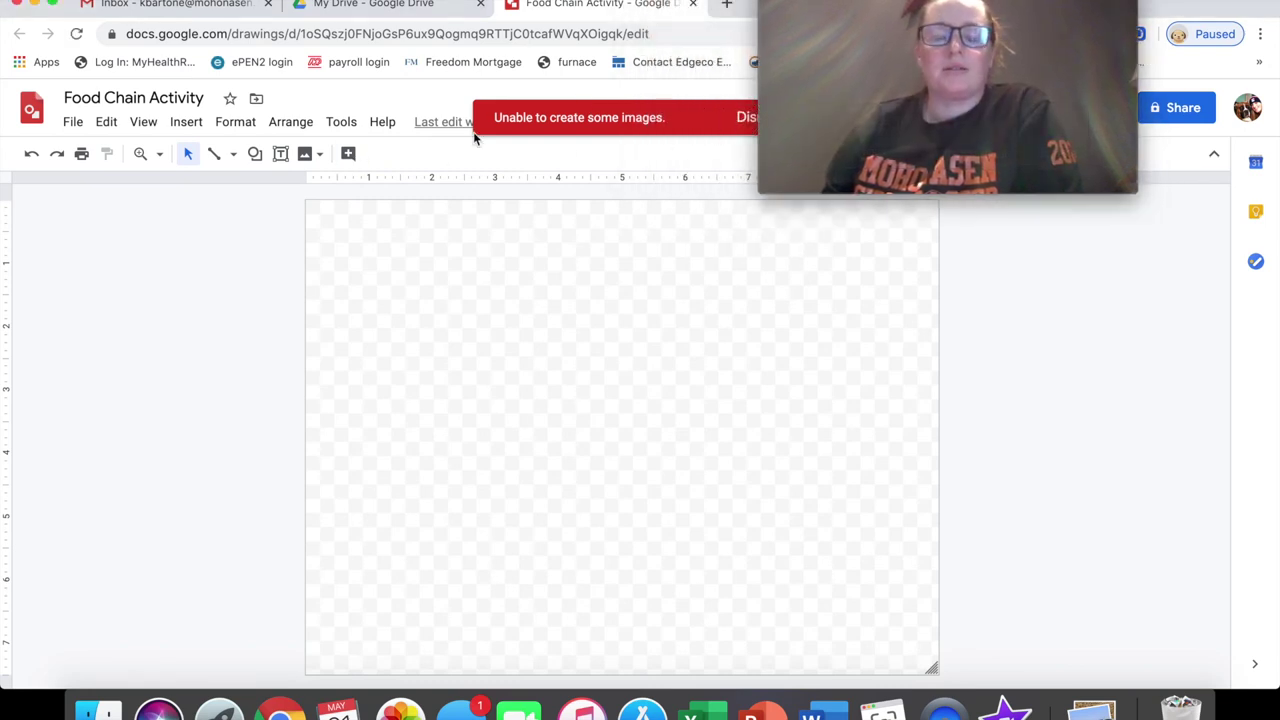
pyautogui.moveTo(775, 118); pyautogui.dragTo(860, 118)
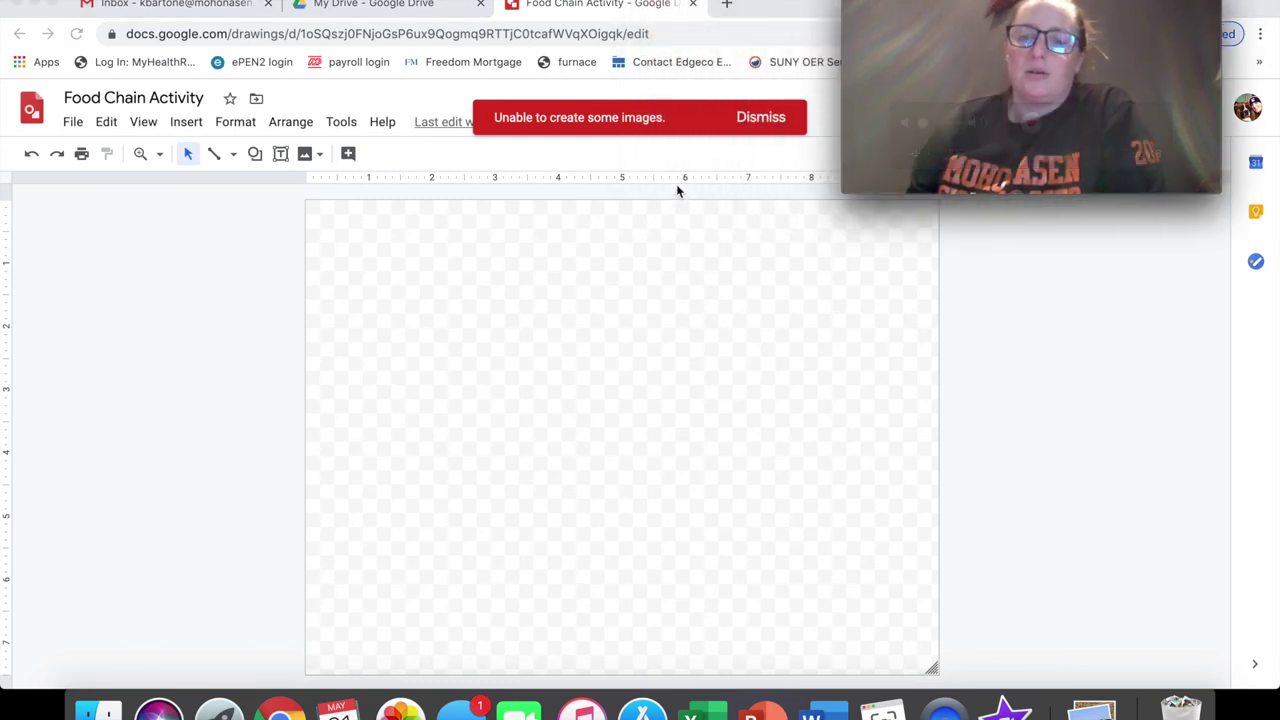
pyautogui.click(757, 119)
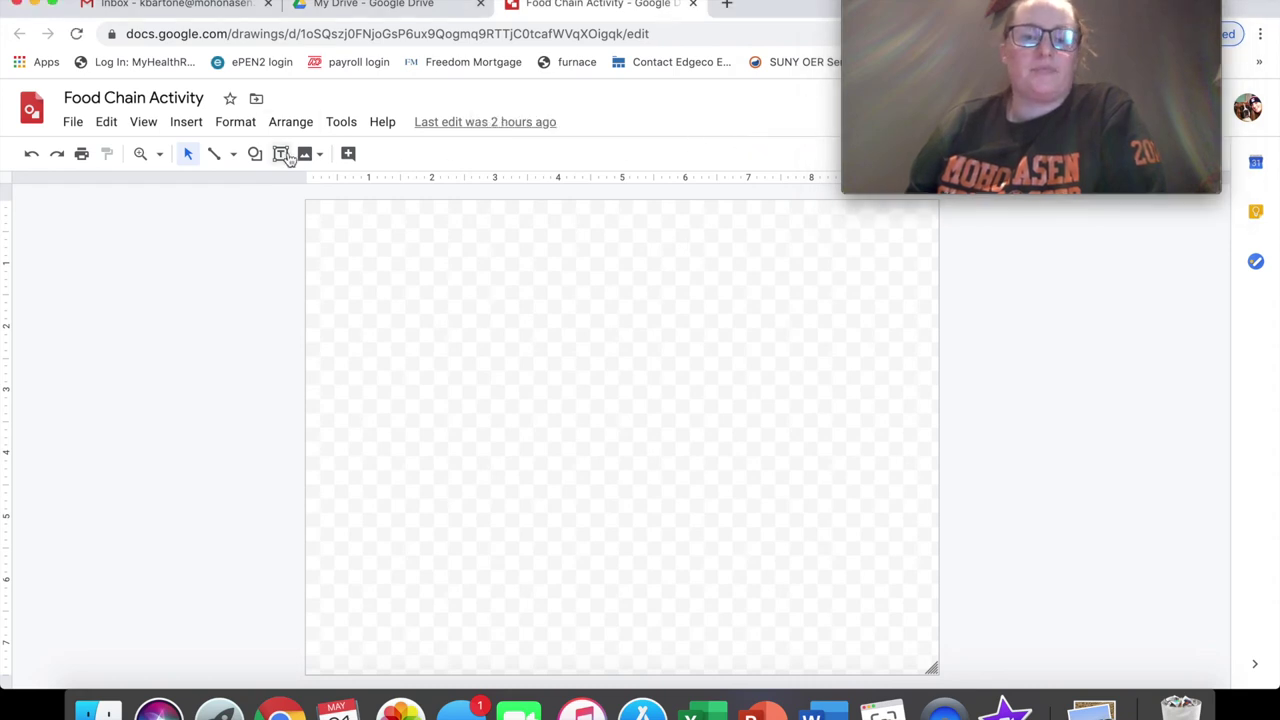
pyautogui.click(302, 154)
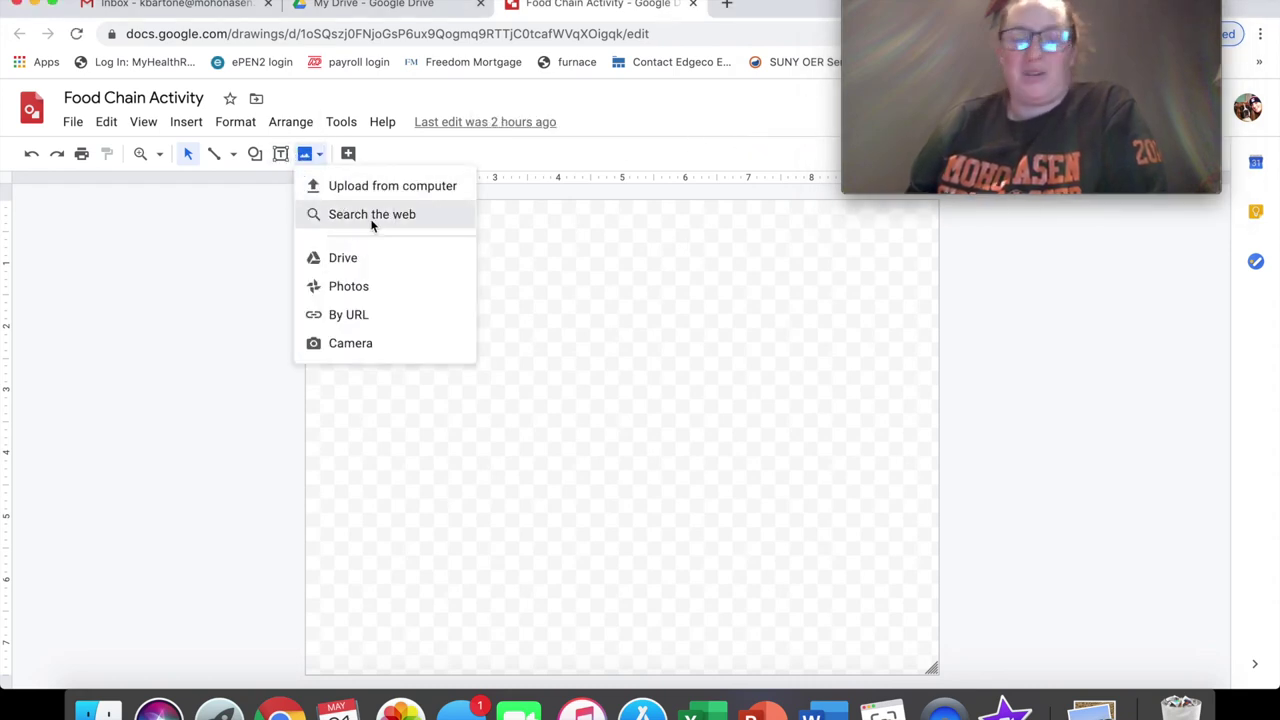
pyautogui.click(335, 217)
pyautogui.click(1168, 495)
pyautogui.click(1168, 495)
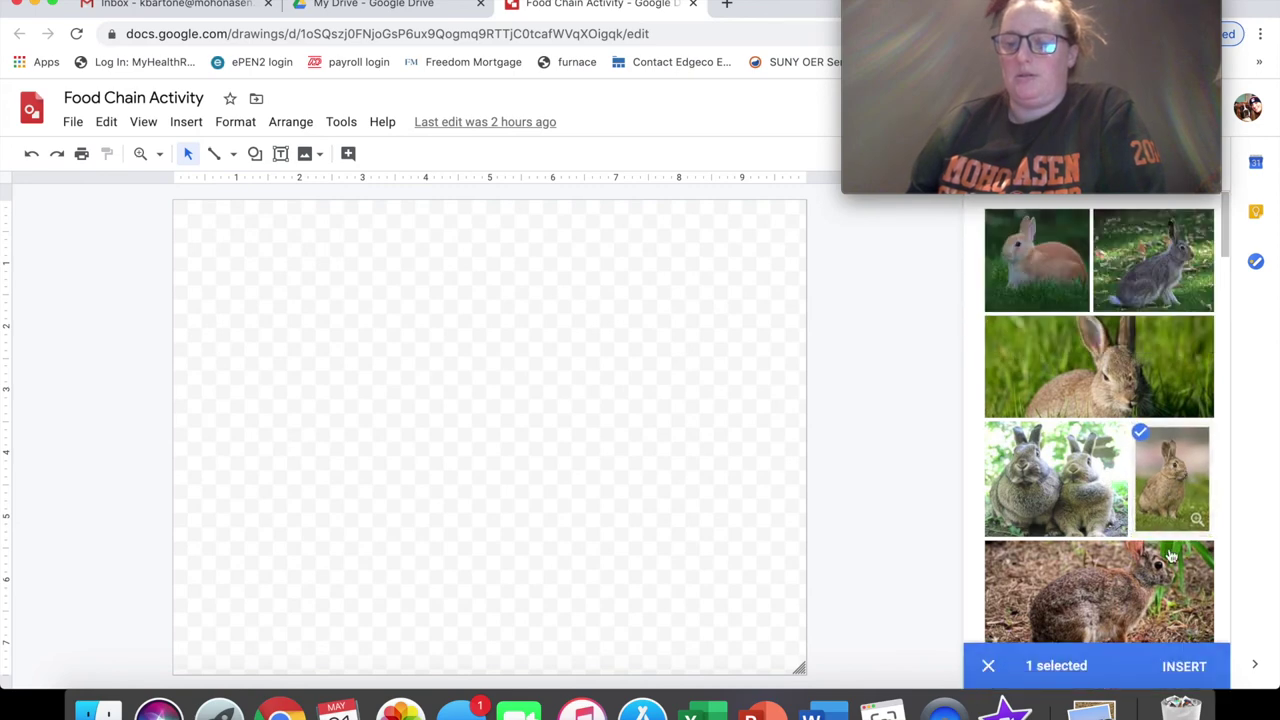
pyautogui.click(1178, 666)
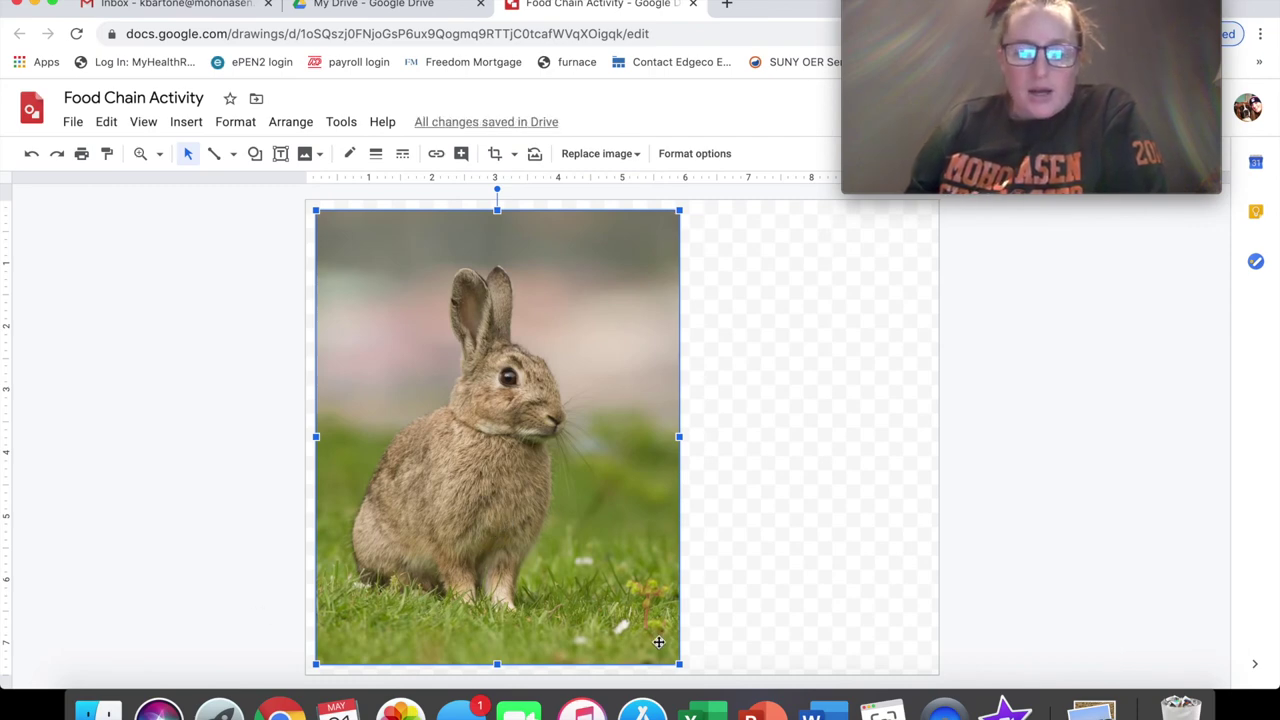
# - Shrink the rabbit photo from its corner handle to about half the page width
pyautogui.moveTo(678, 662); pyautogui.dragTo(655, 600)
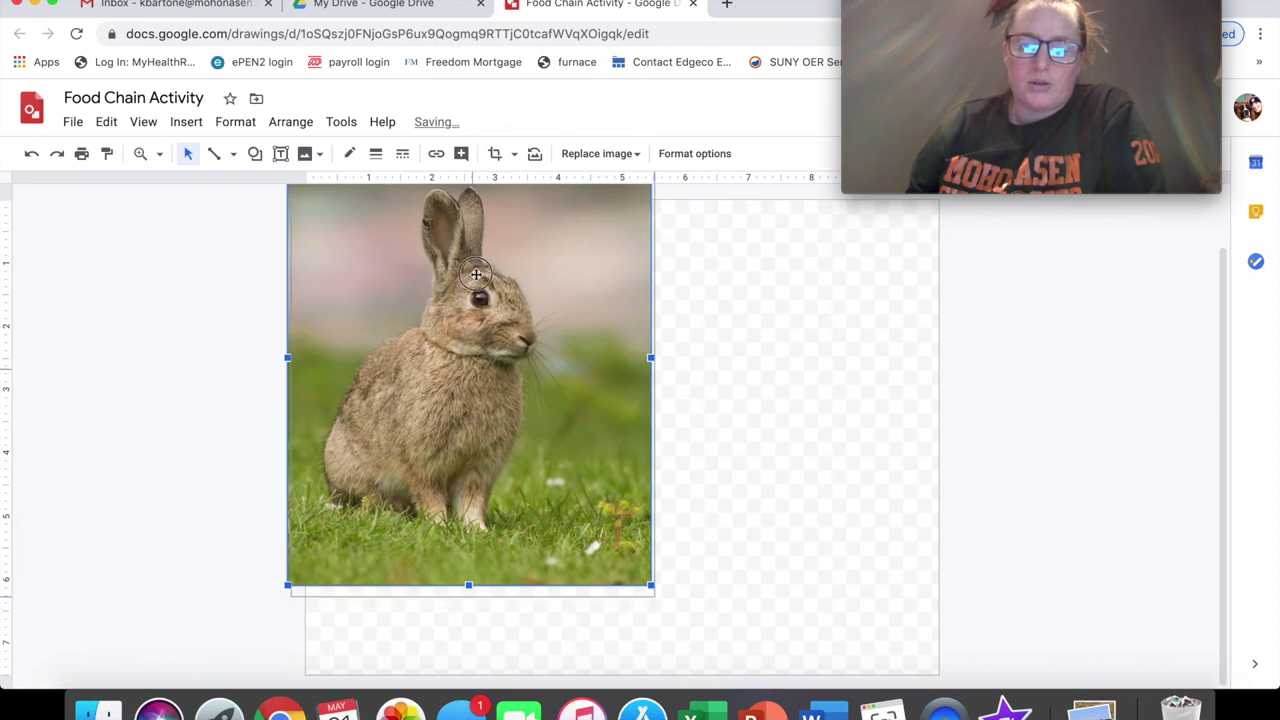
pyautogui.press('super+z')
pyautogui.press('super+z')
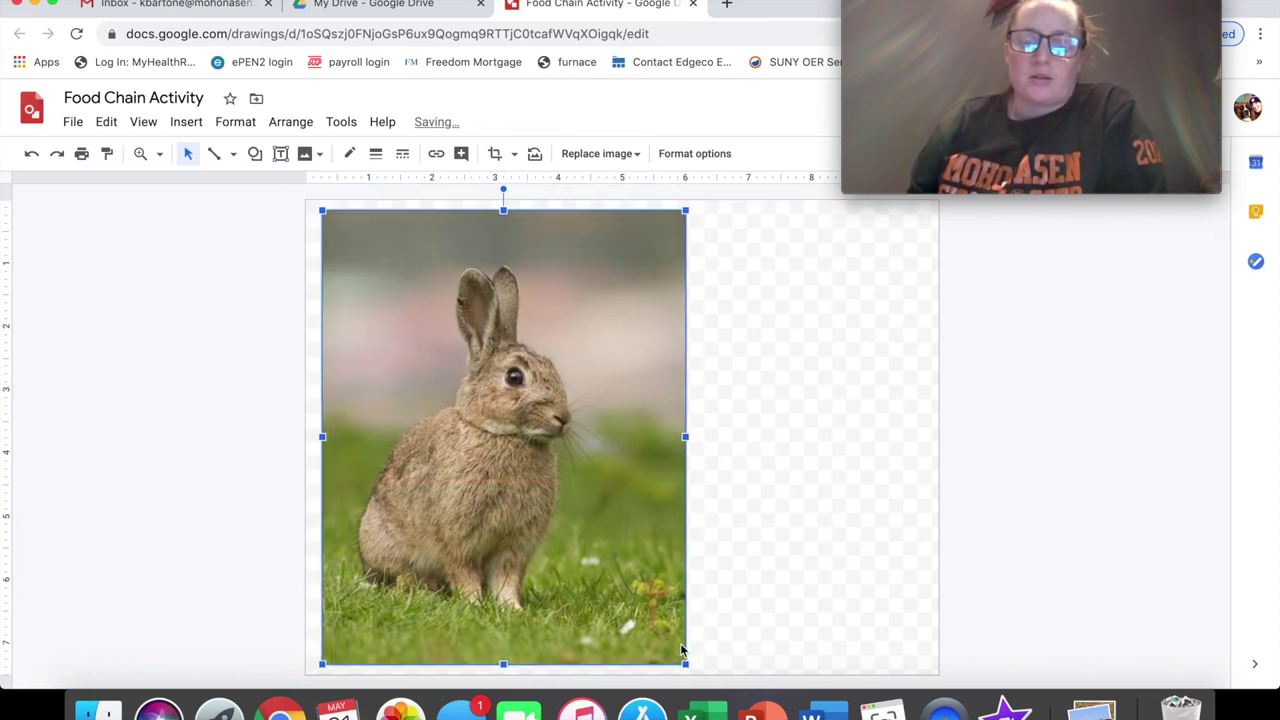
pyautogui.moveTo(686, 666); pyautogui.dragTo(405, 318)
# - Move the rabbit photo to the page centre and search web images for 'sun'
pyautogui.moveTo(365, 264); pyautogui.dragTo(557, 443)
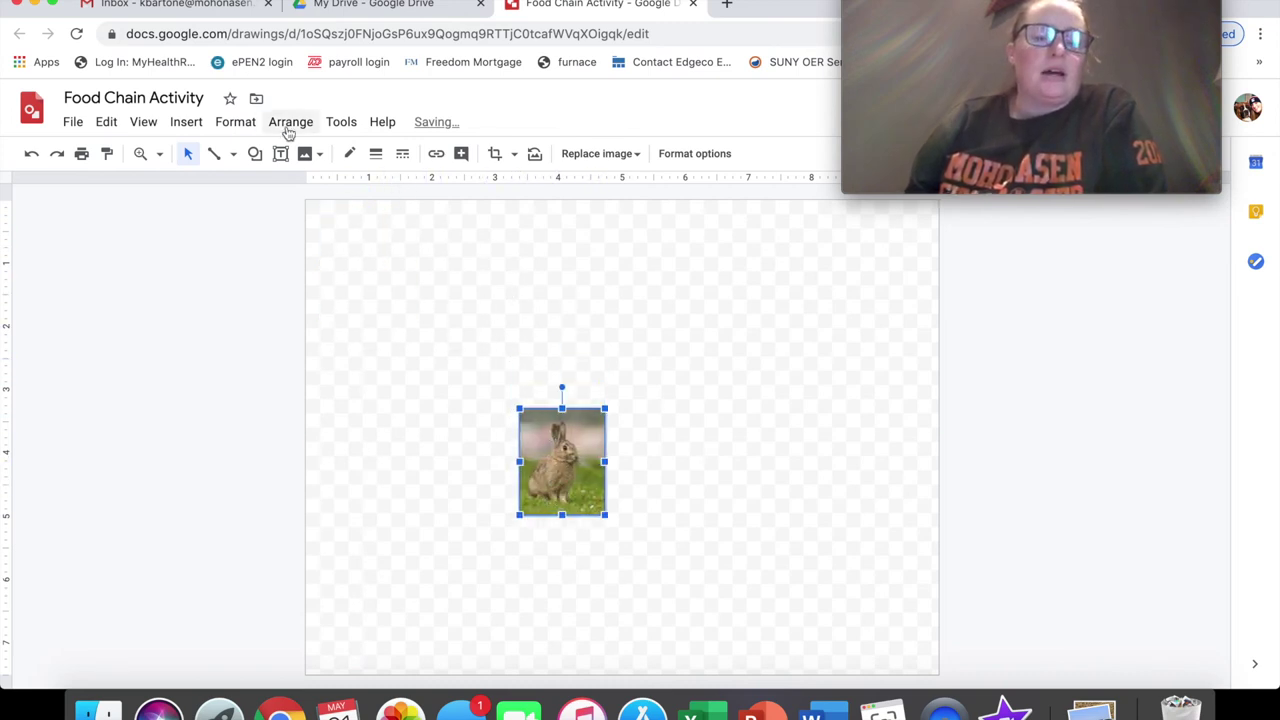
pyautogui.click(309, 154)
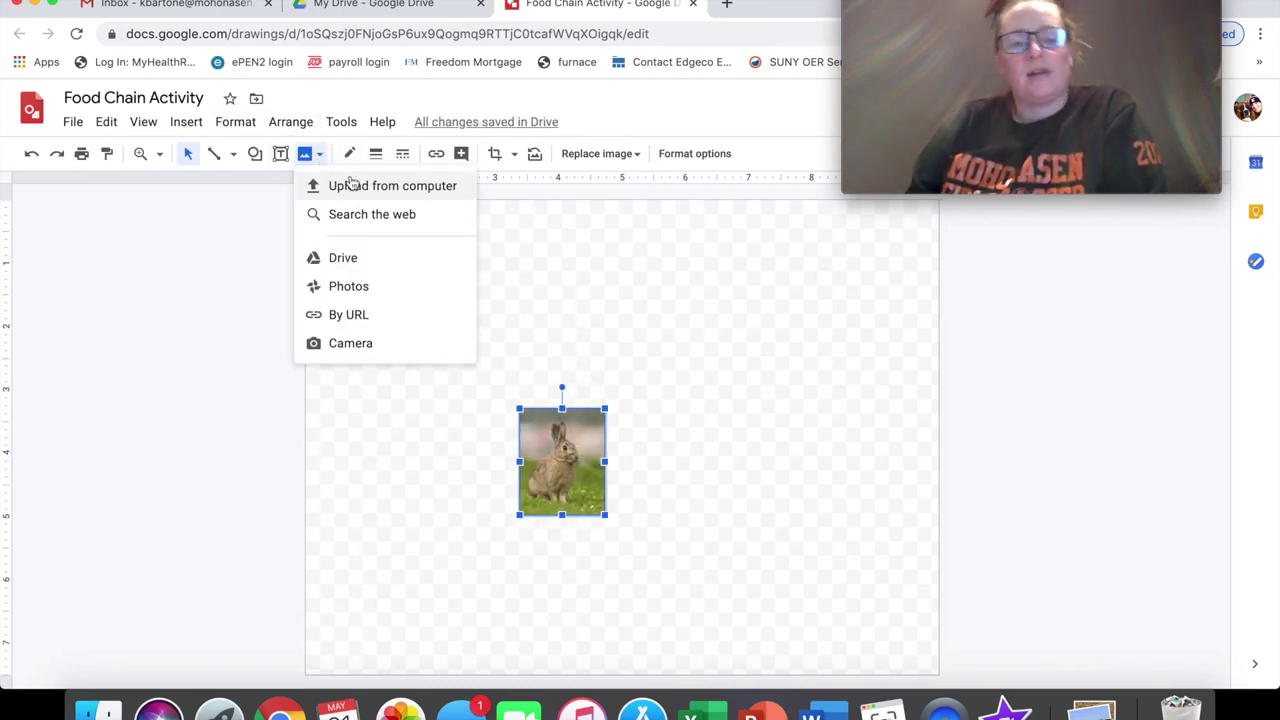
pyautogui.click(331, 212)
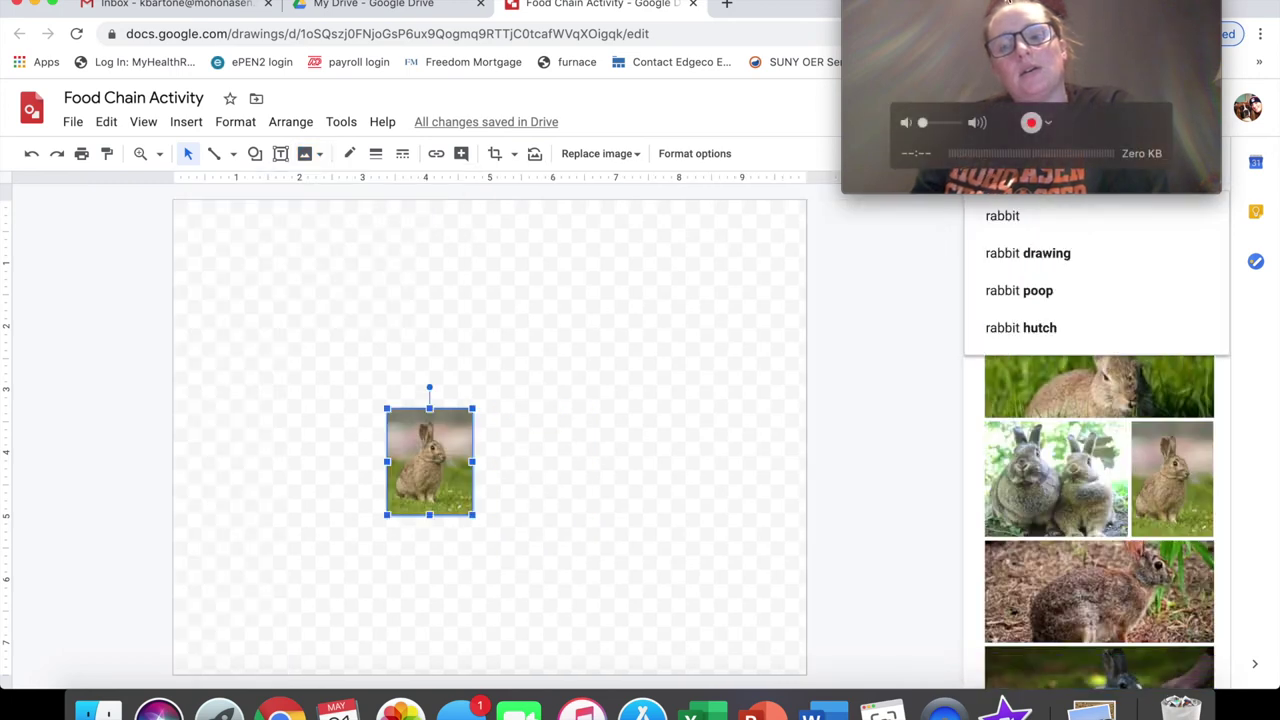
pyautogui.moveTo(1008, 45); pyautogui.dragTo(741, 45)
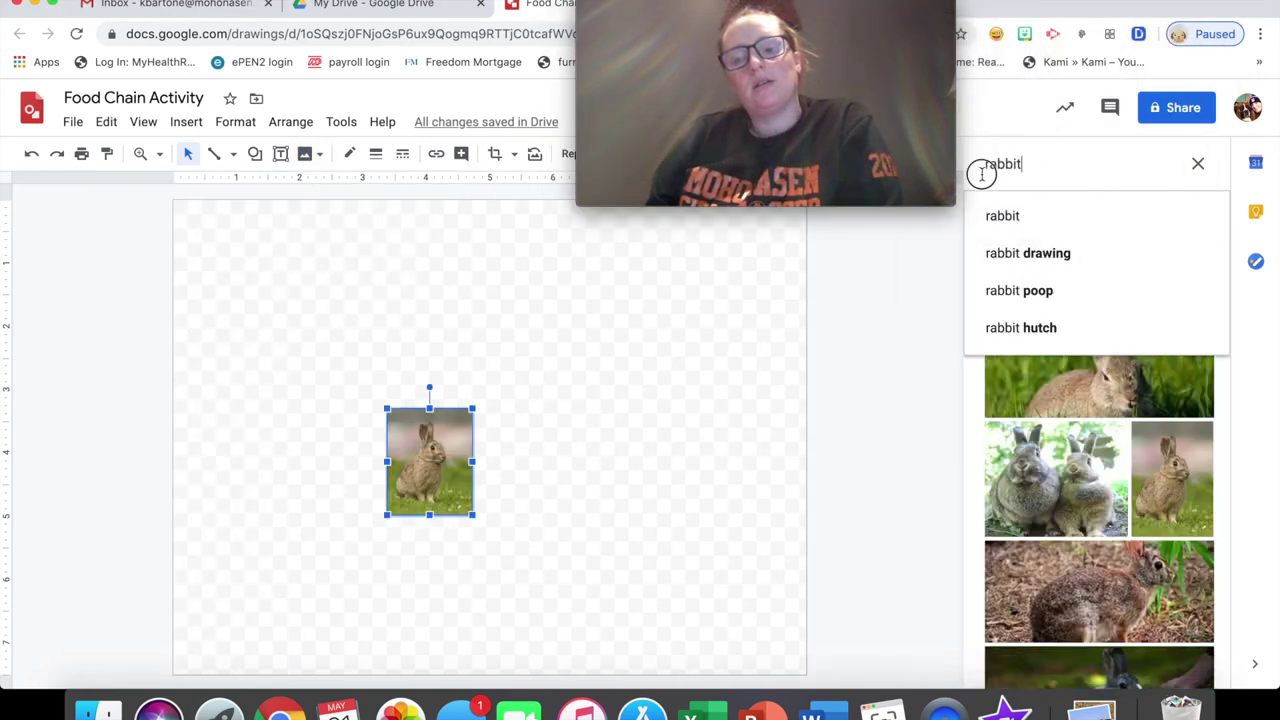
pyautogui.press('BackSpace')
pyautogui.press('BackSpace')
pyautogui.press('BackSpace')
pyautogui.press('BackSpace')
pyautogui.press('BackSpace')
pyautogui.press('BackSpace')
pyautogui.write('s')
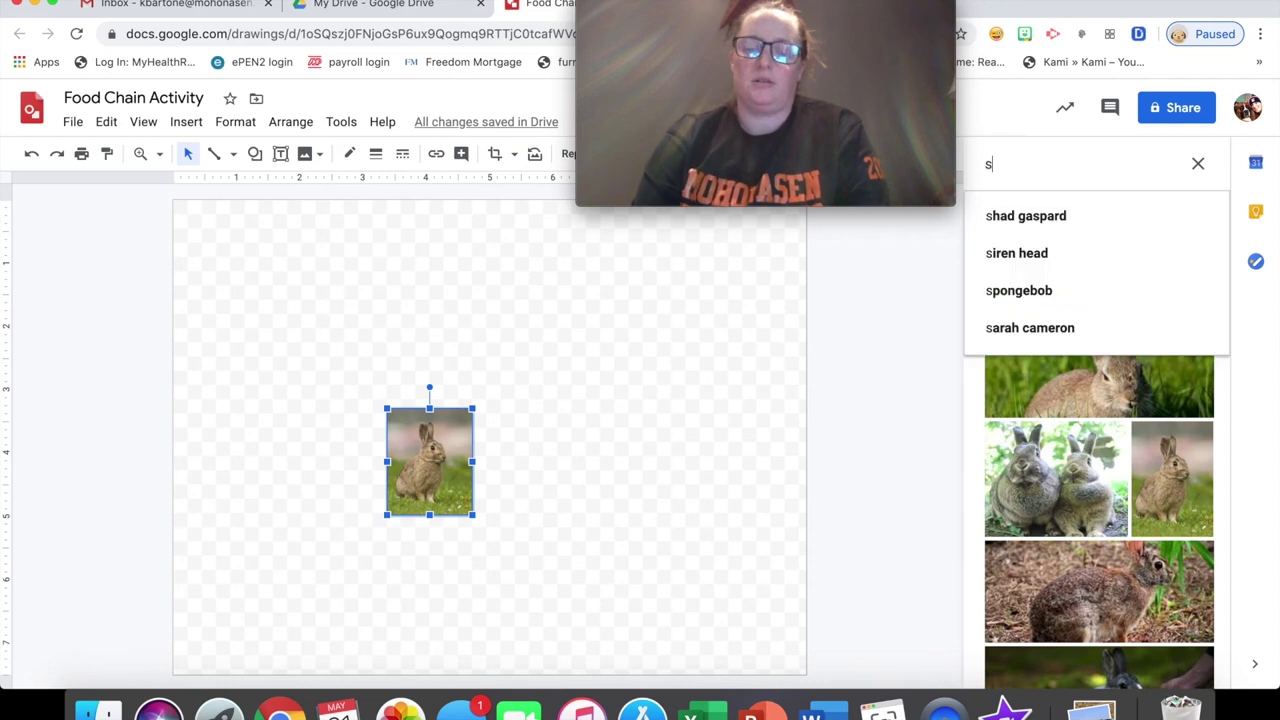
pyautogui.write('un')
pyautogui.press('Return')
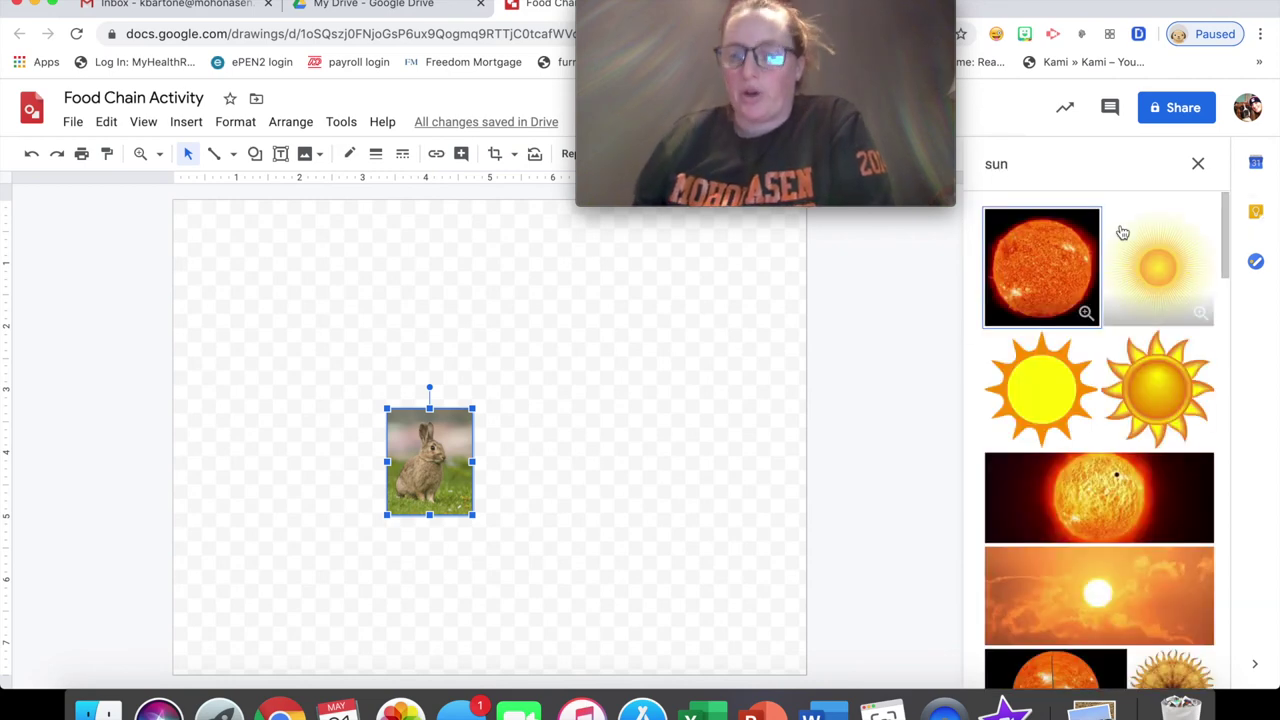
# - Insert the cartoon sun with orange rays, shrink it, and place it top-left
pyautogui.click(1150, 420)
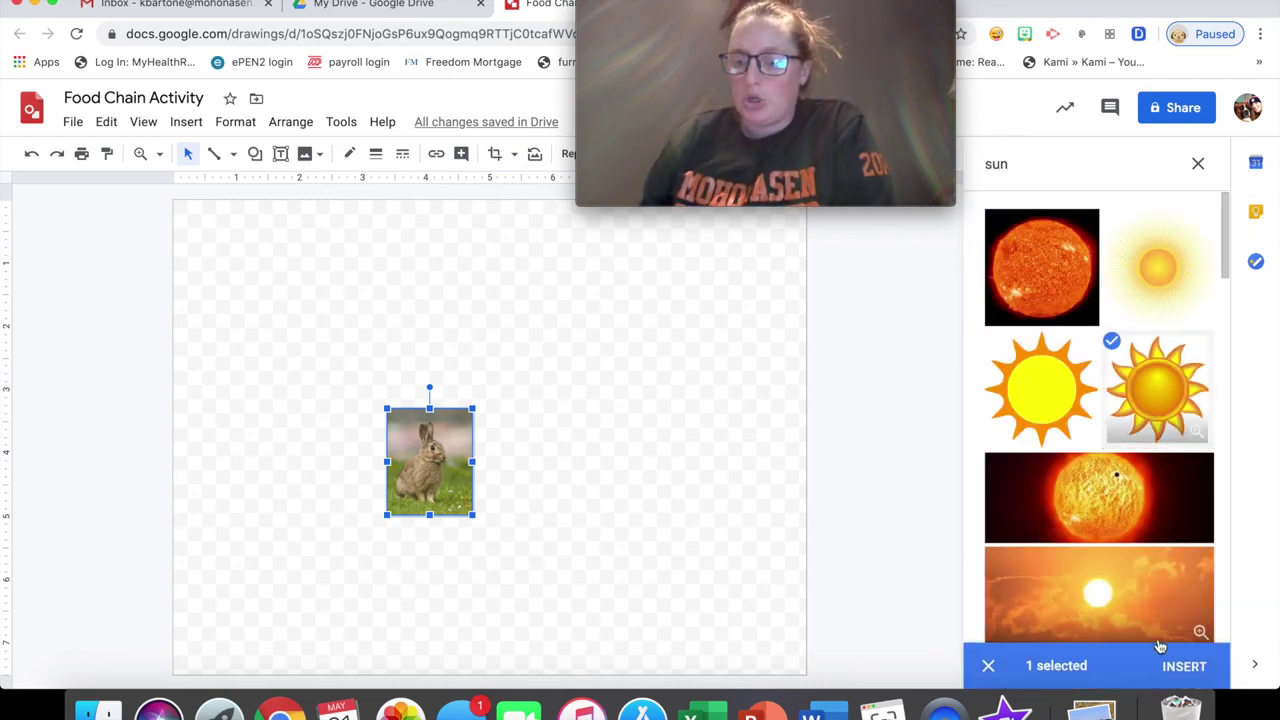
pyautogui.click(1184, 666)
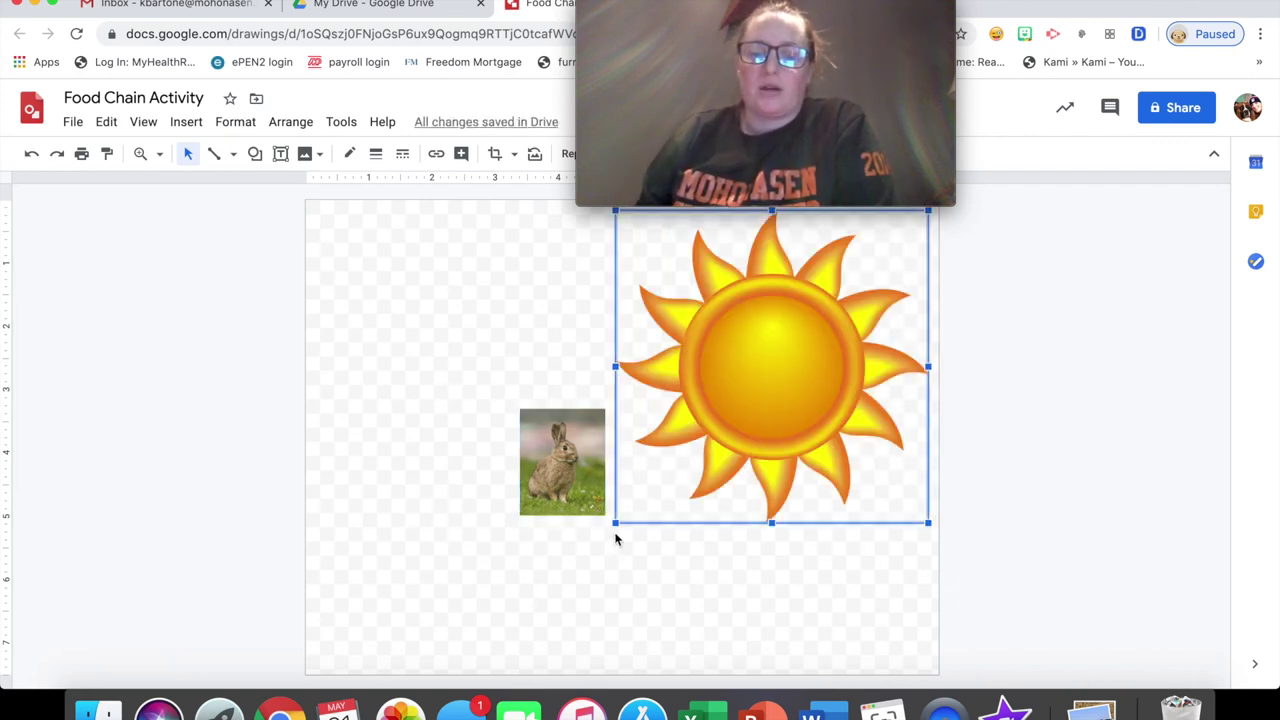
pyautogui.moveTo(615, 523); pyautogui.dragTo(815, 323)
pyautogui.moveTo(871, 259); pyautogui.dragTo(391, 278)
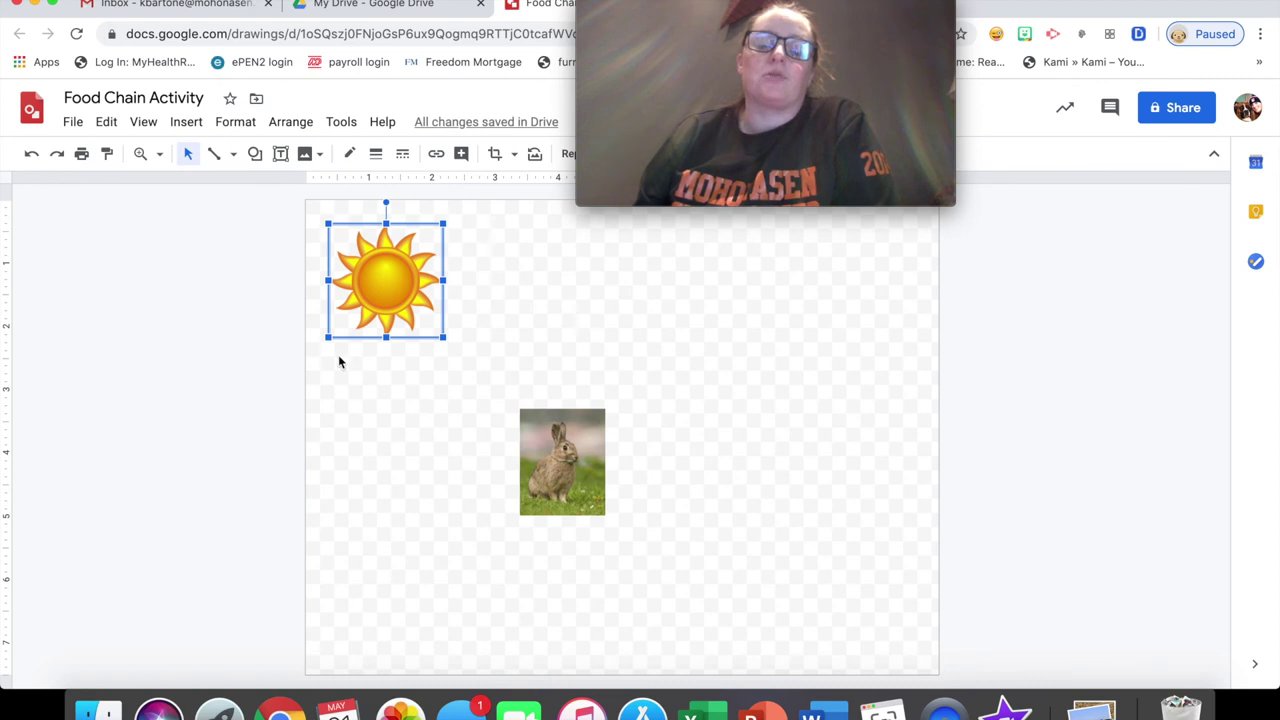
pyautogui.moveTo(884, 124)
pyautogui.moveTo(831, 11); pyautogui.dragTo(1212, 416)
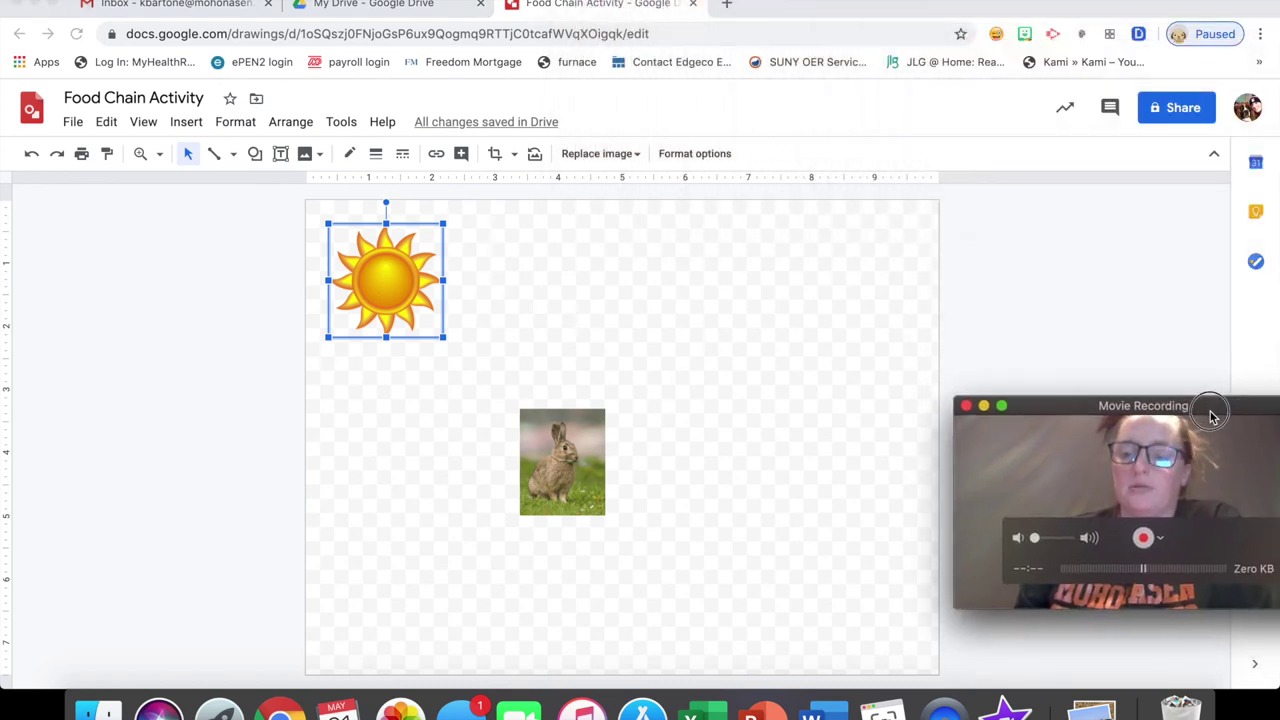
pyautogui.click(1053, 362)
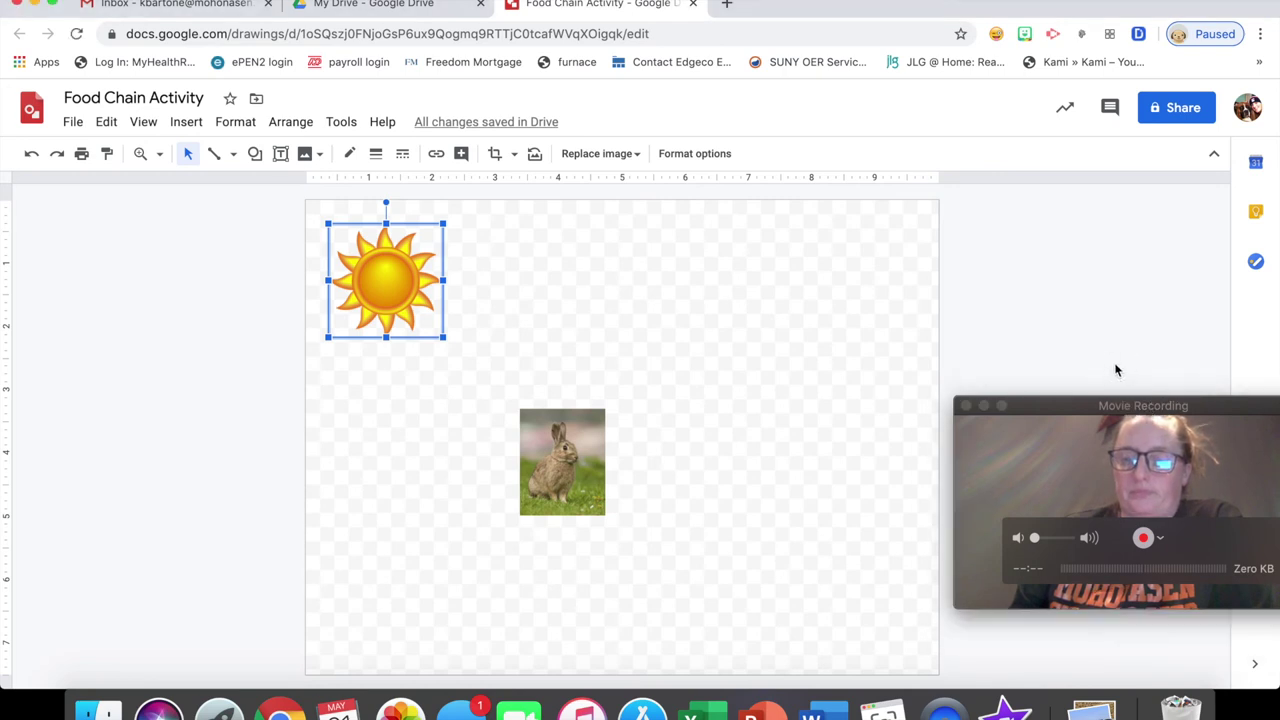
pyautogui.click(572, 325)
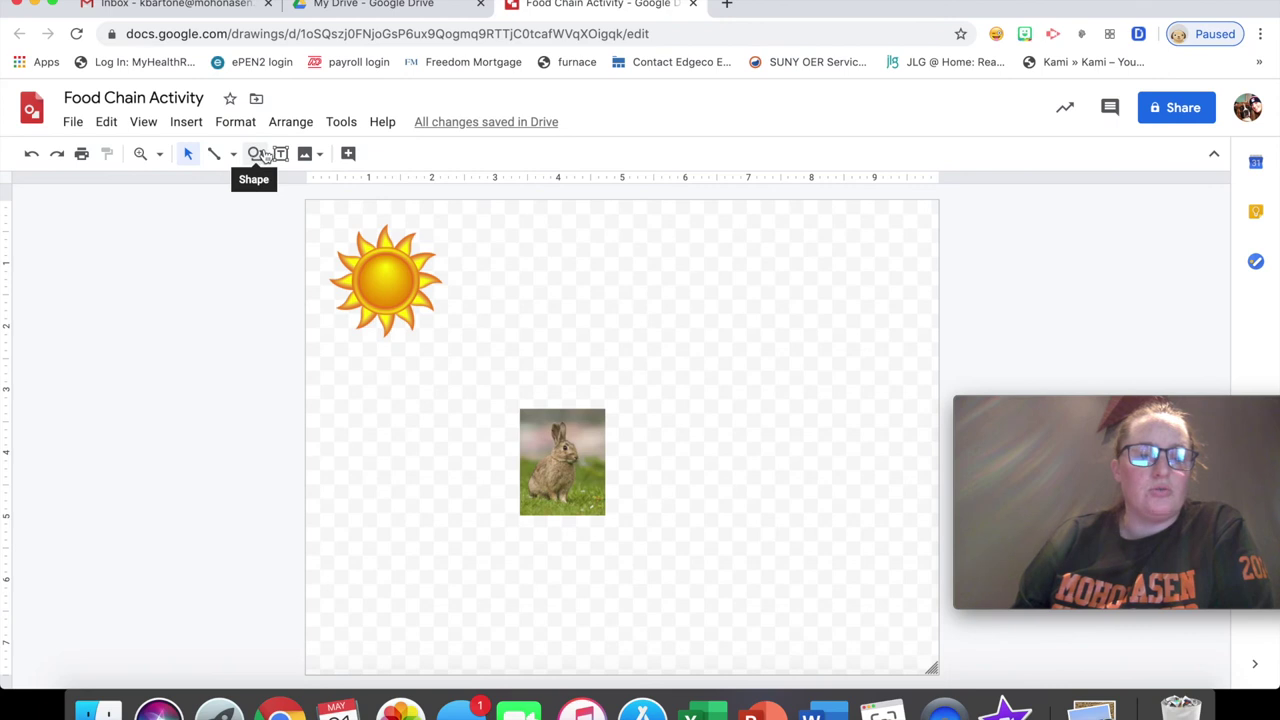
# - Draw an arrow with the Arrow line tool from the sun's edge to just above the rabbit
pyautogui.click(232, 158)
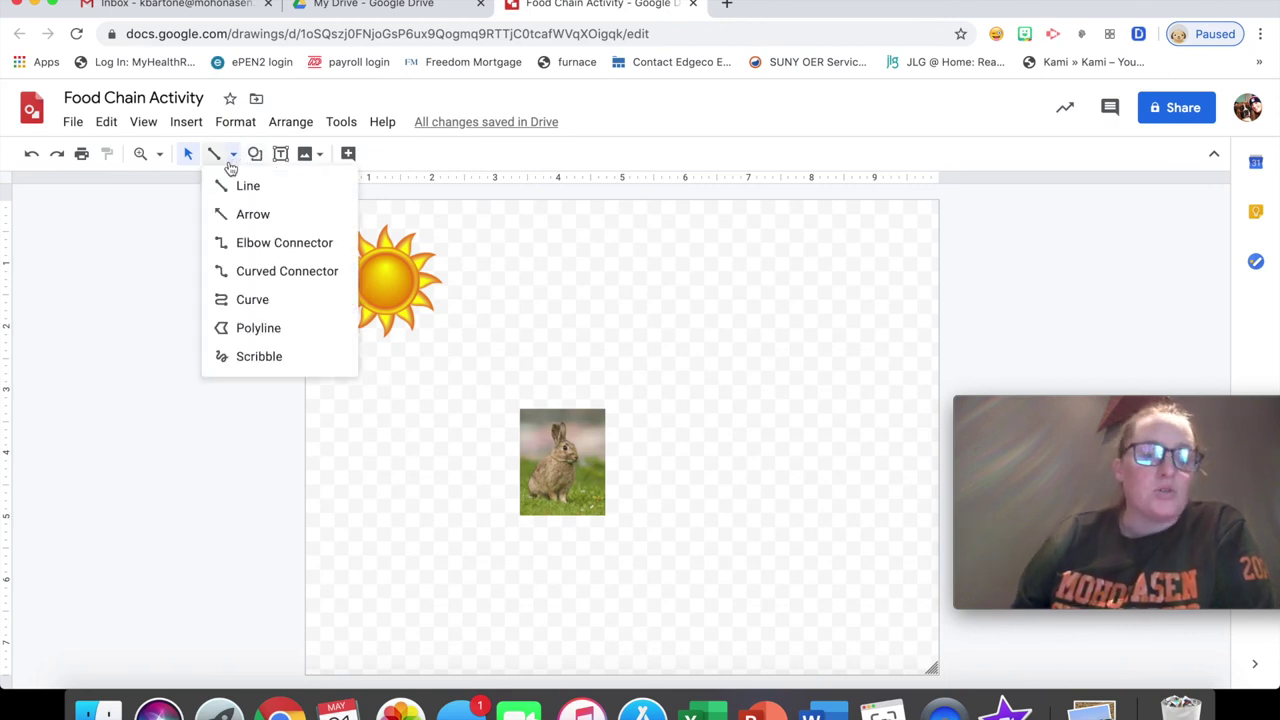
pyautogui.click(200, 172)
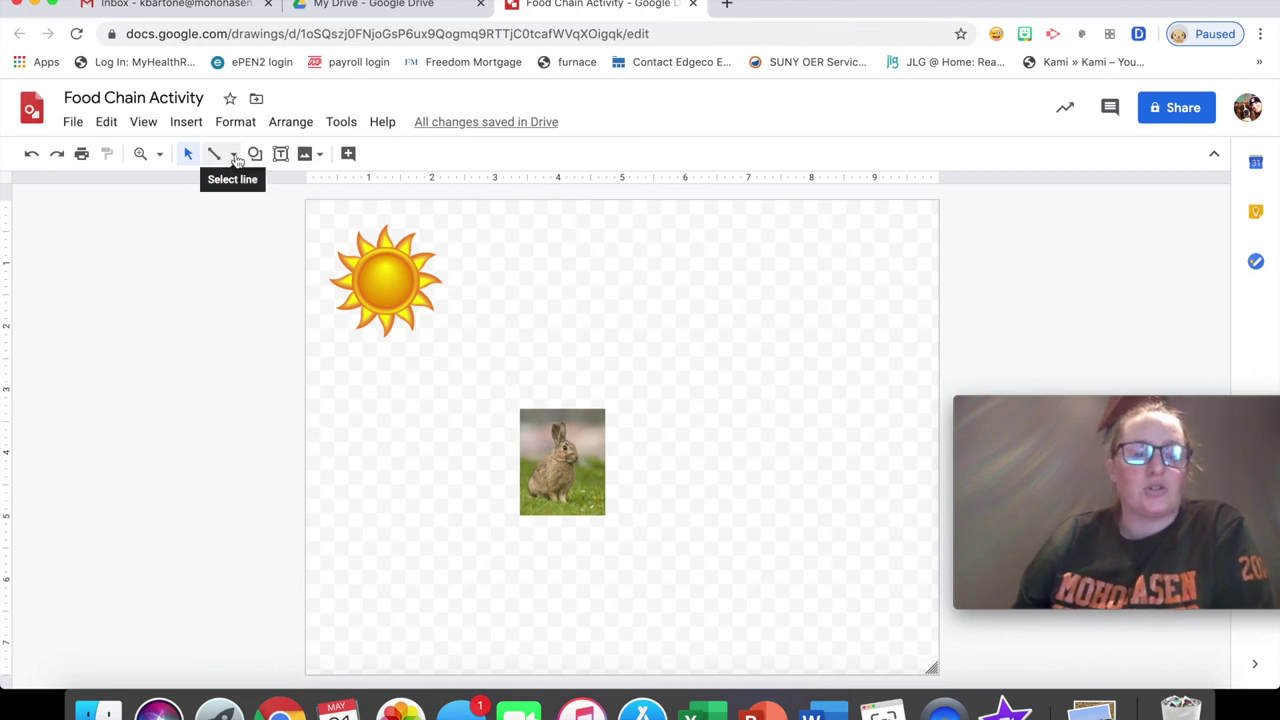
pyautogui.click(235, 156)
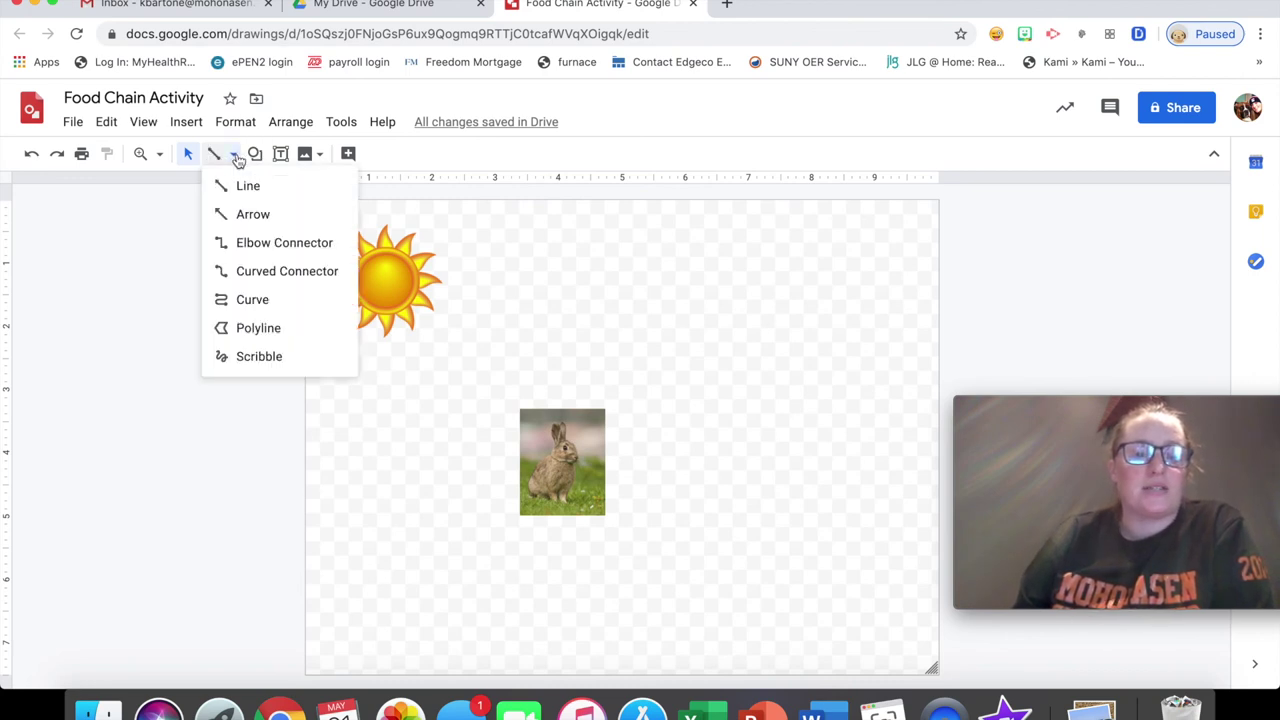
pyautogui.click(223, 213)
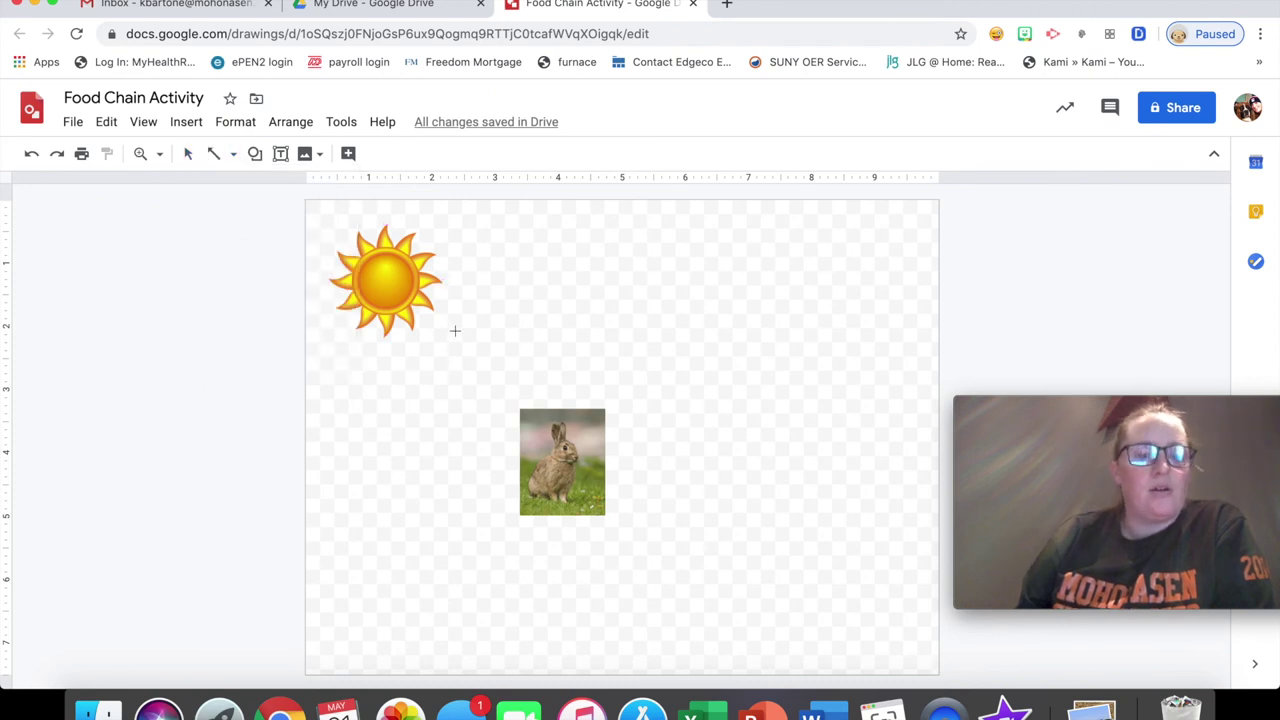
pyautogui.moveTo(446, 315); pyautogui.dragTo(511, 389)
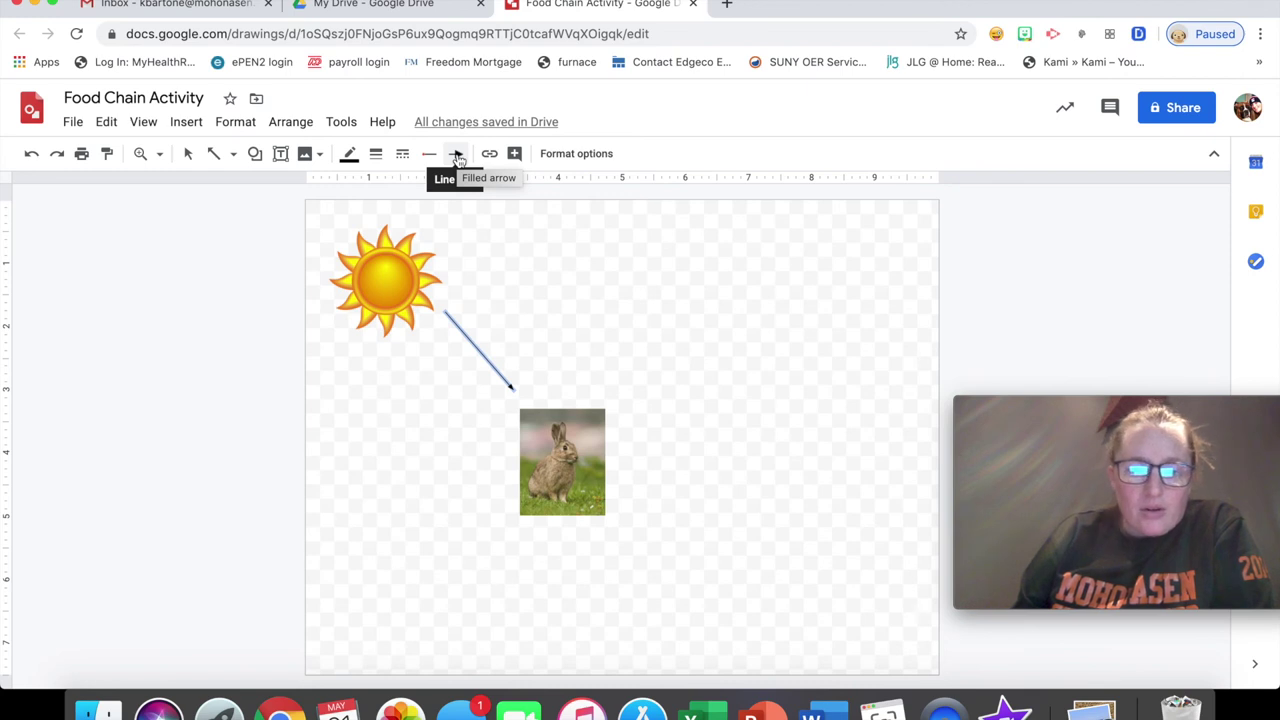
# - Give the arrow a 3px line weight and a purple line colour
pyautogui.click(377, 156)
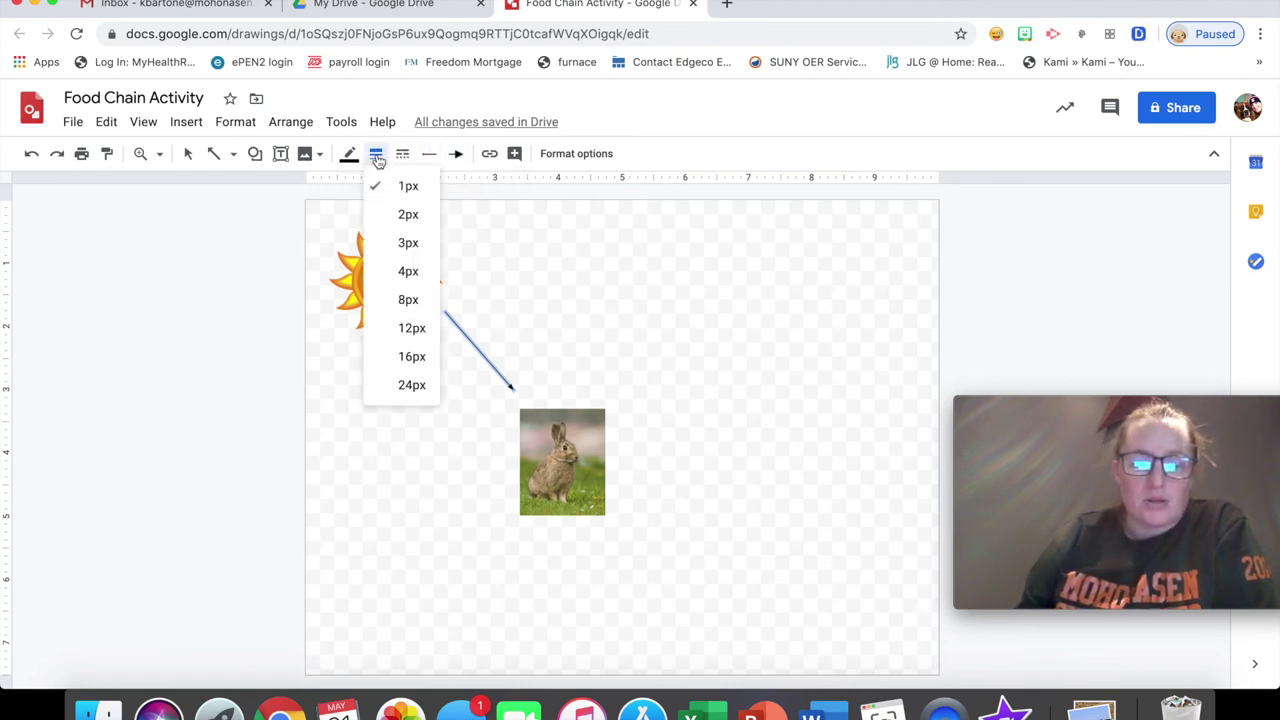
pyautogui.click(400, 243)
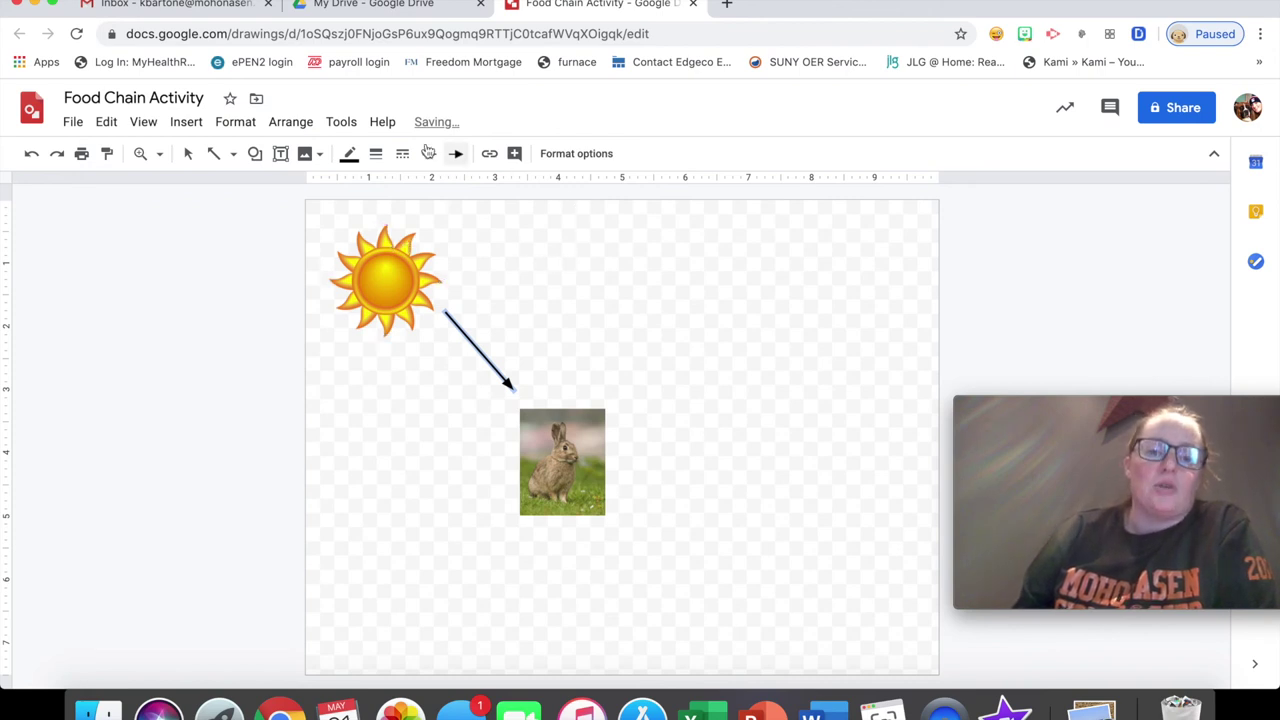
pyautogui.click(352, 158)
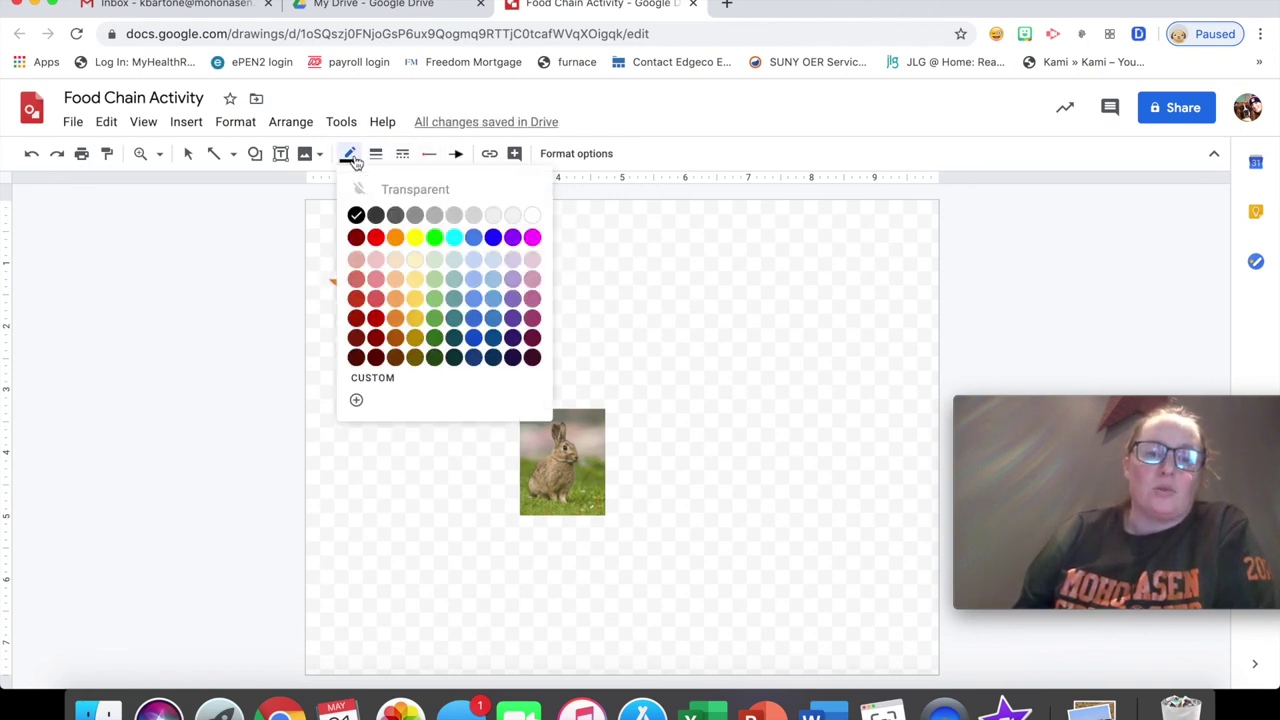
pyautogui.click(492, 238)
pyautogui.click(352, 160)
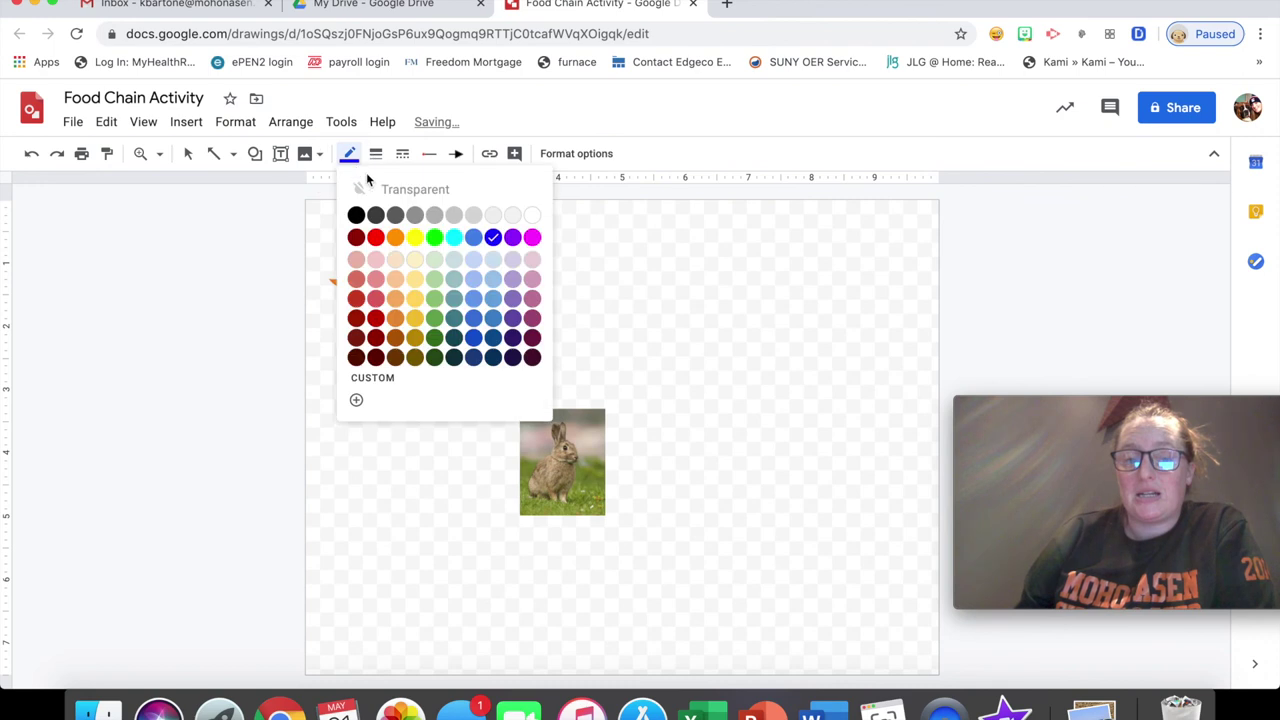
pyautogui.click(377, 237)
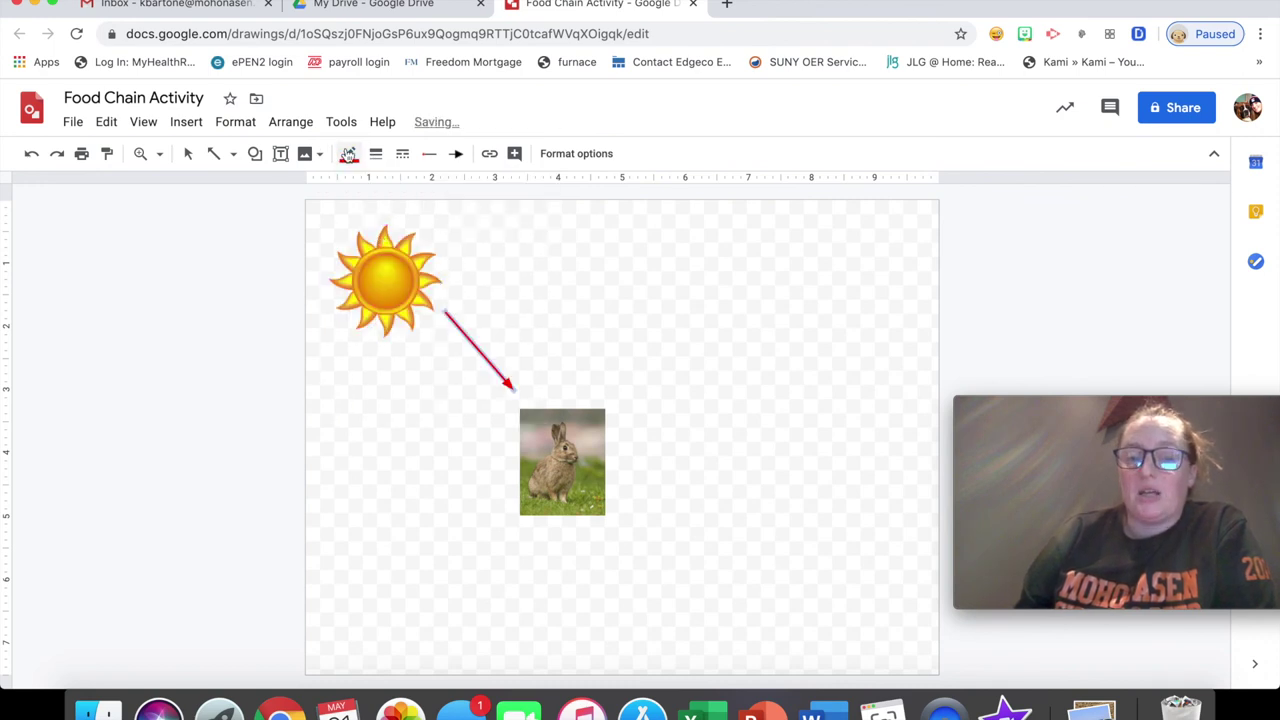
pyautogui.click(349, 156)
pyautogui.click(513, 320)
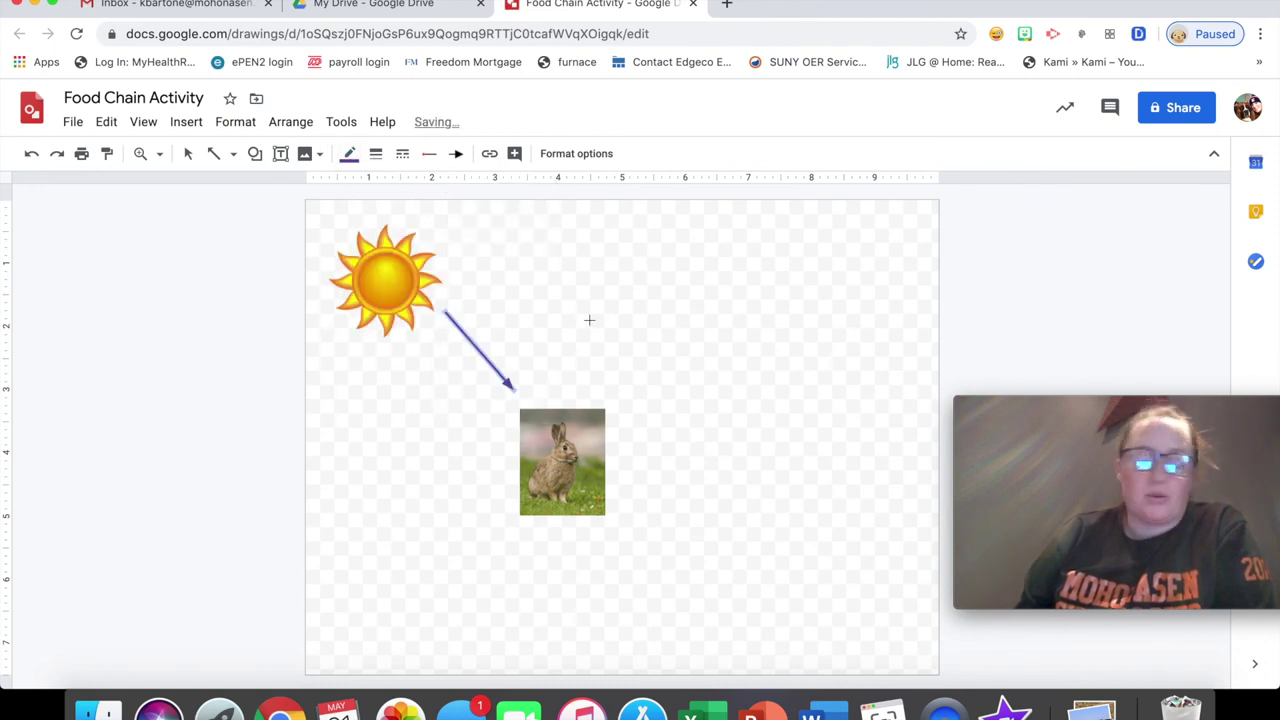
# - Delete the accidental second arrow and reselect the sun-to-rabbit arrow
pyautogui.moveTo(589, 320); pyautogui.dragTo(676, 404)
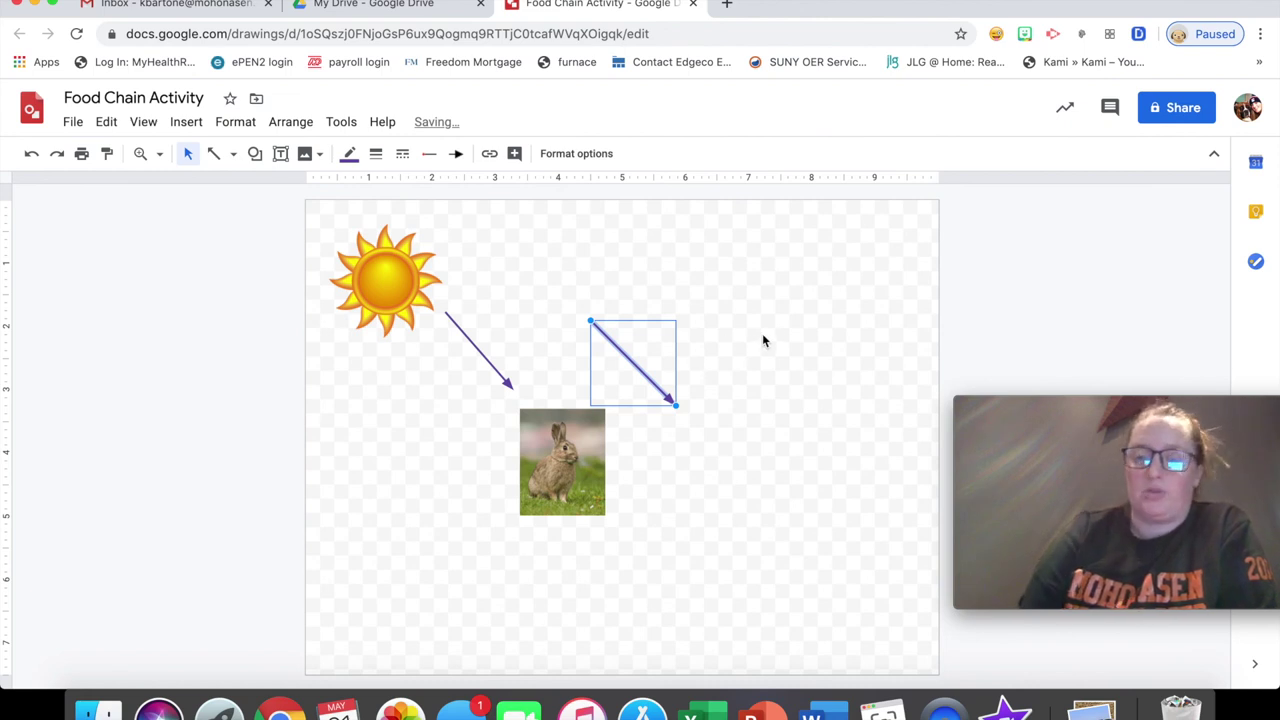
pyautogui.press('Delete')
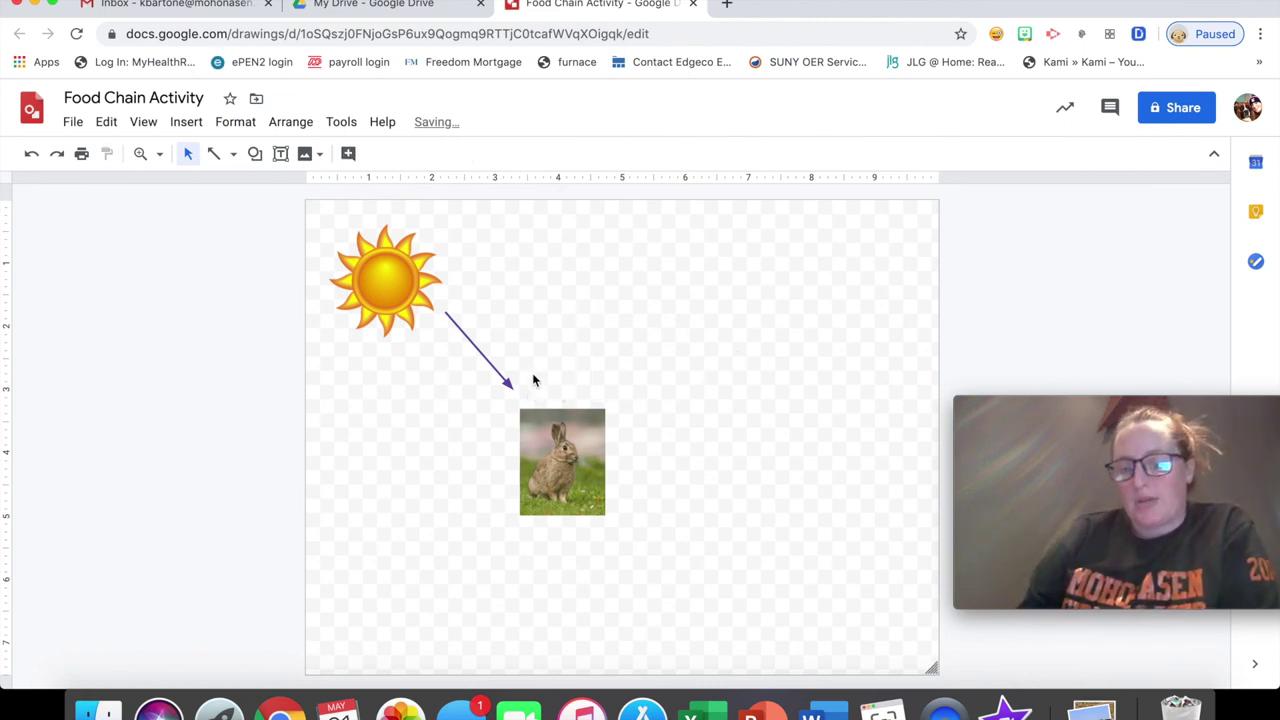
pyautogui.click(483, 360)
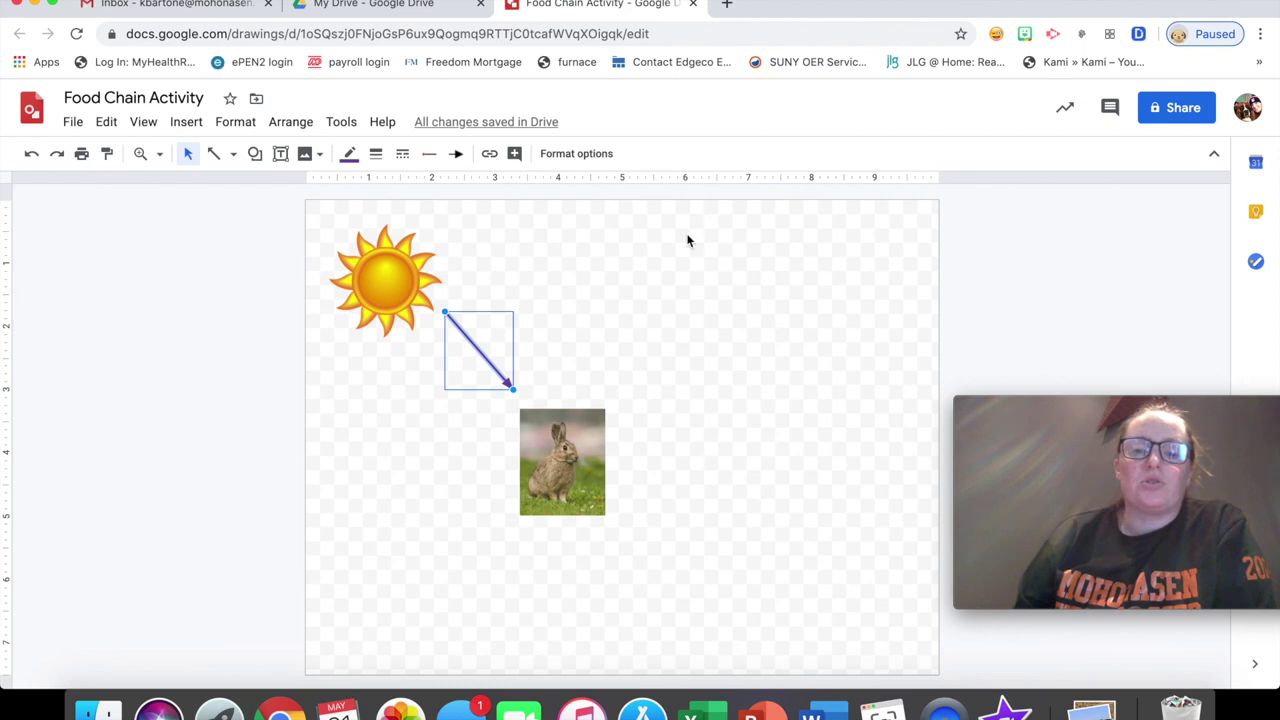
pyautogui.click(281, 154)
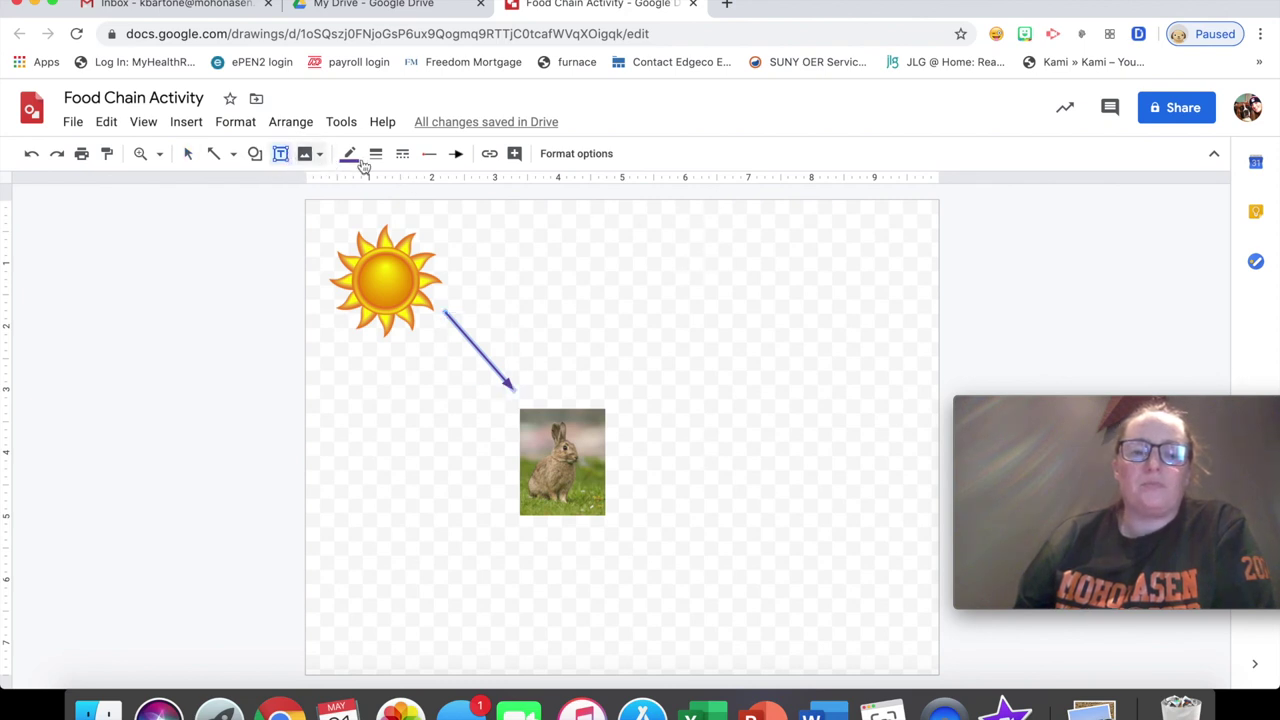
# - Add a top-right text box reading 'Create 1 food chain, that must include AT LEAST 4 organisms.', centred
pyautogui.moveTo(685, 217); pyautogui.dragTo(931, 288)
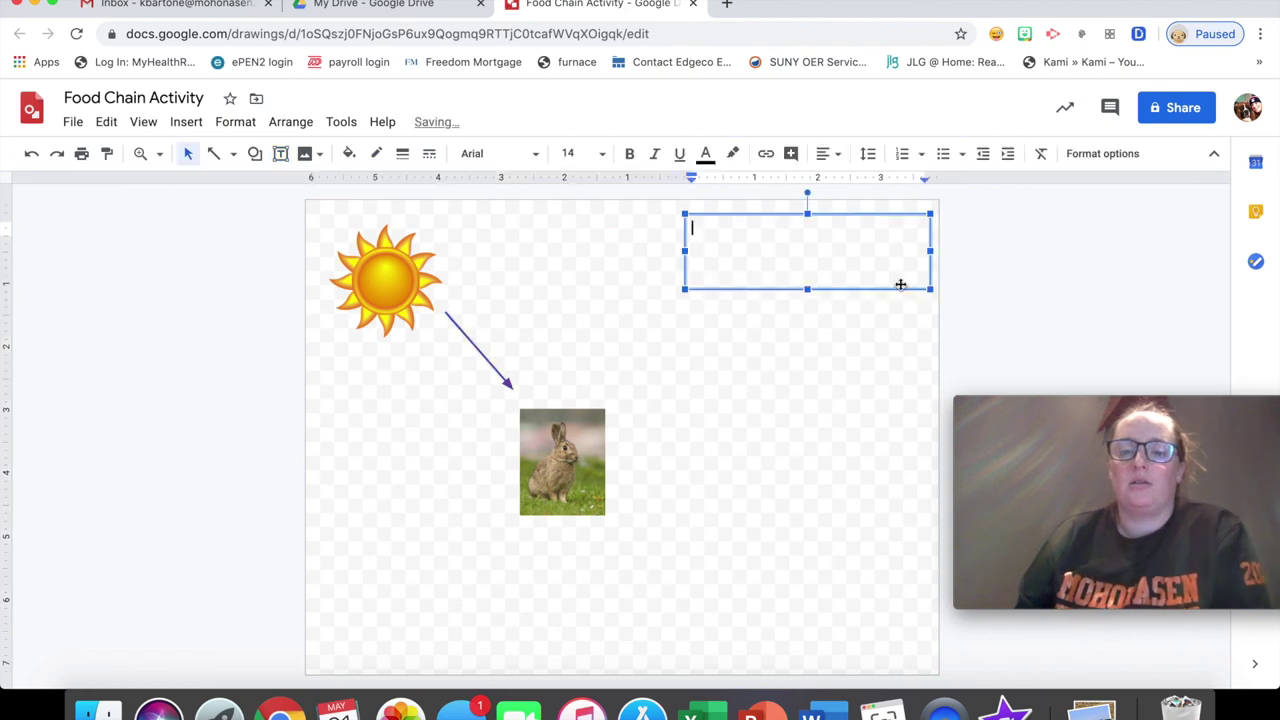
pyautogui.write('Creat e 1')
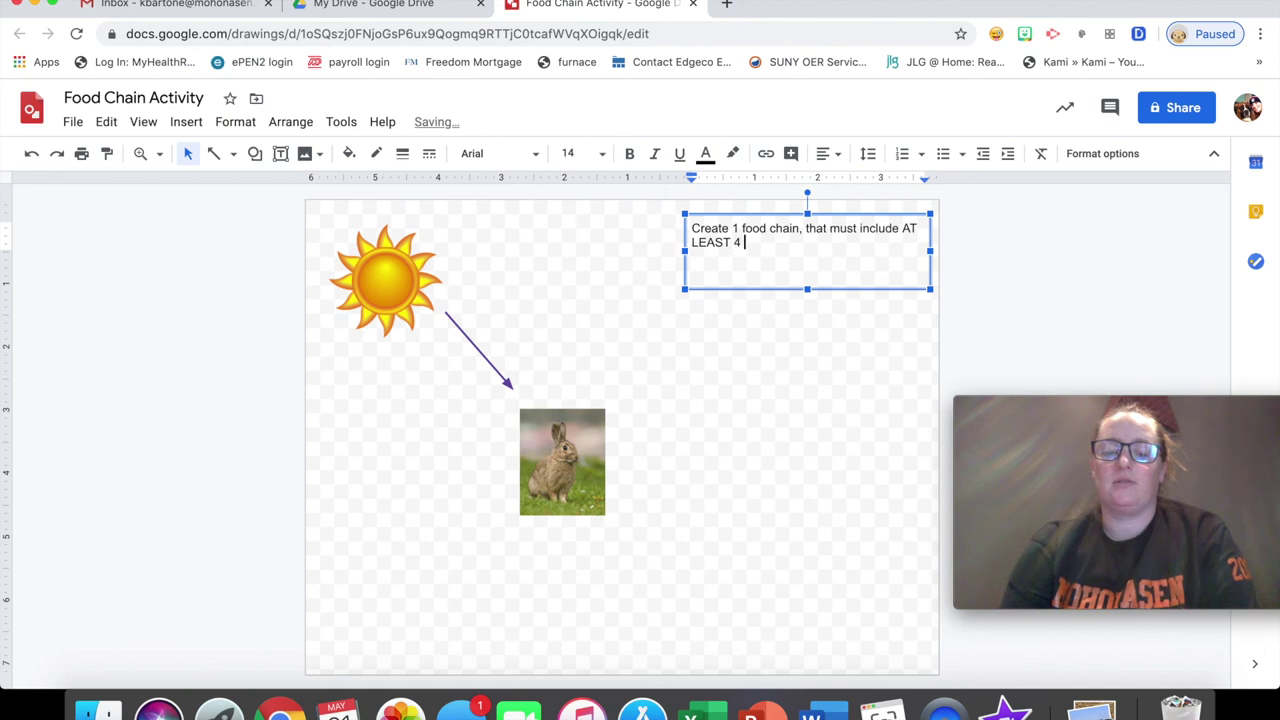
pyautogui.write('s.')
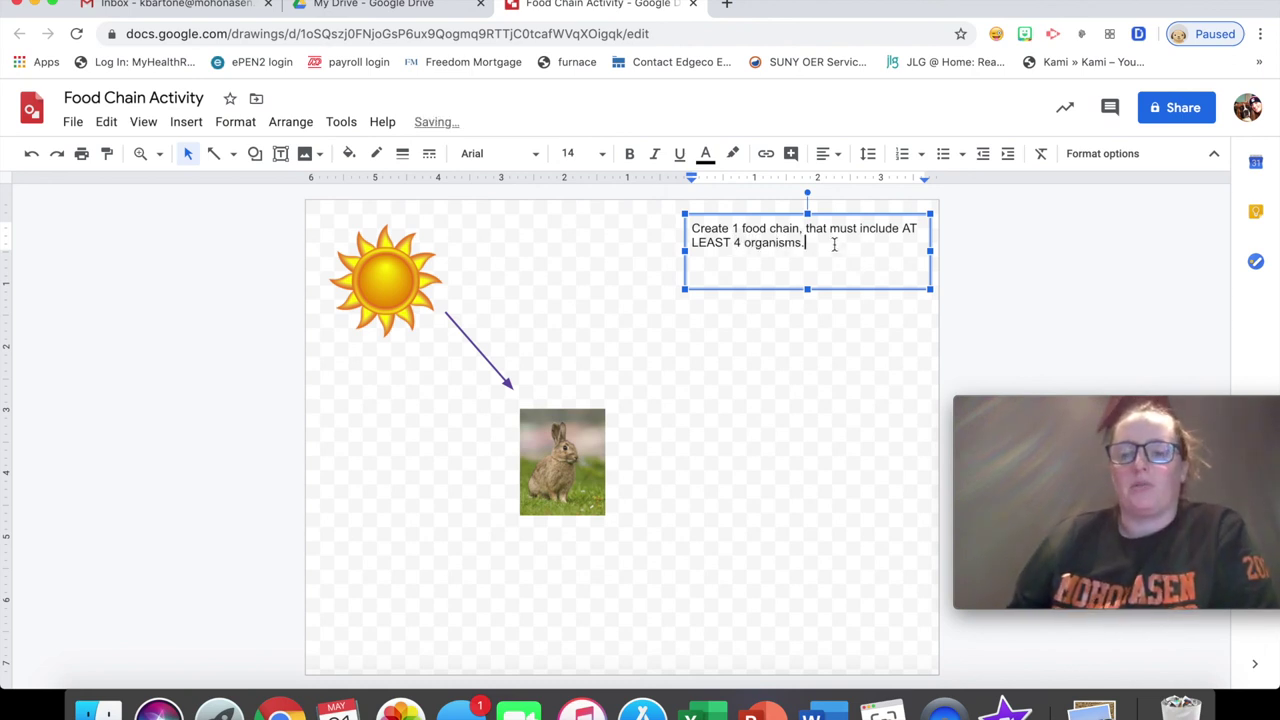
pyautogui.moveTo(834, 244); pyautogui.dragTo(683, 223)
pyautogui.click(837, 153)
pyautogui.click(849, 181)
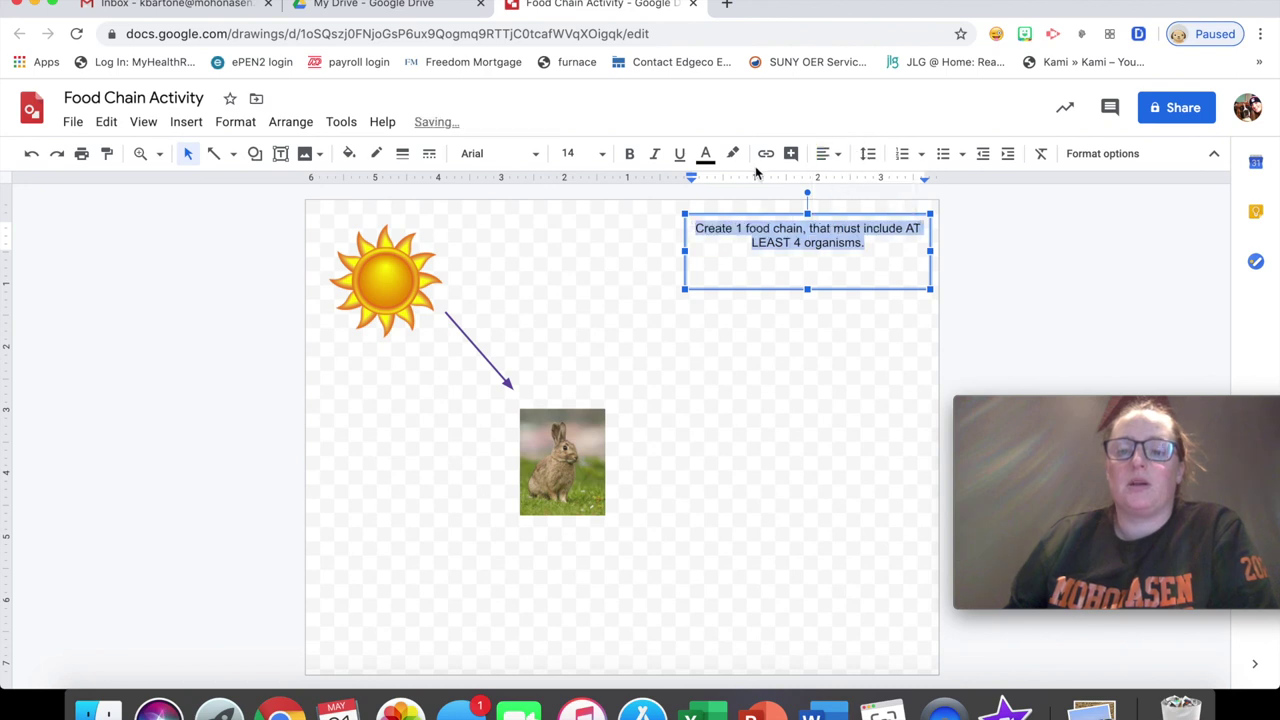
# - Set the instruction text to size 30 and stretch its box down to fit all lines
pyautogui.click(602, 153)
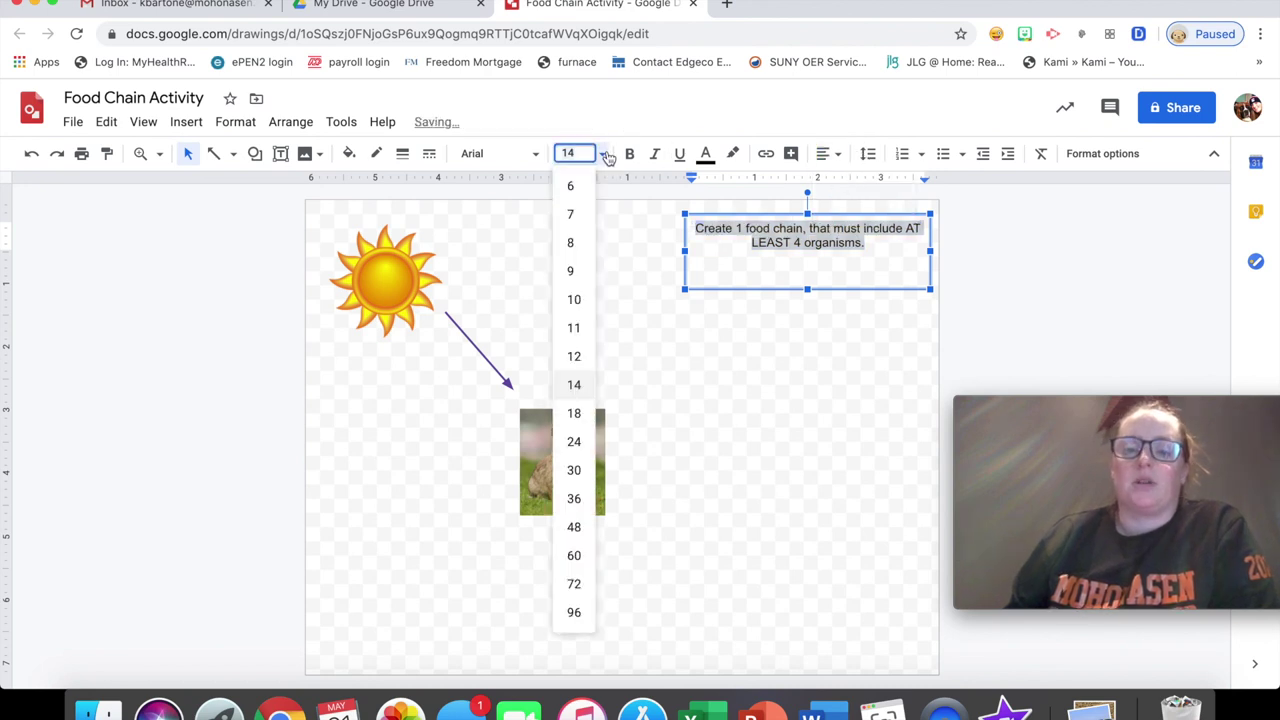
pyautogui.click(584, 472)
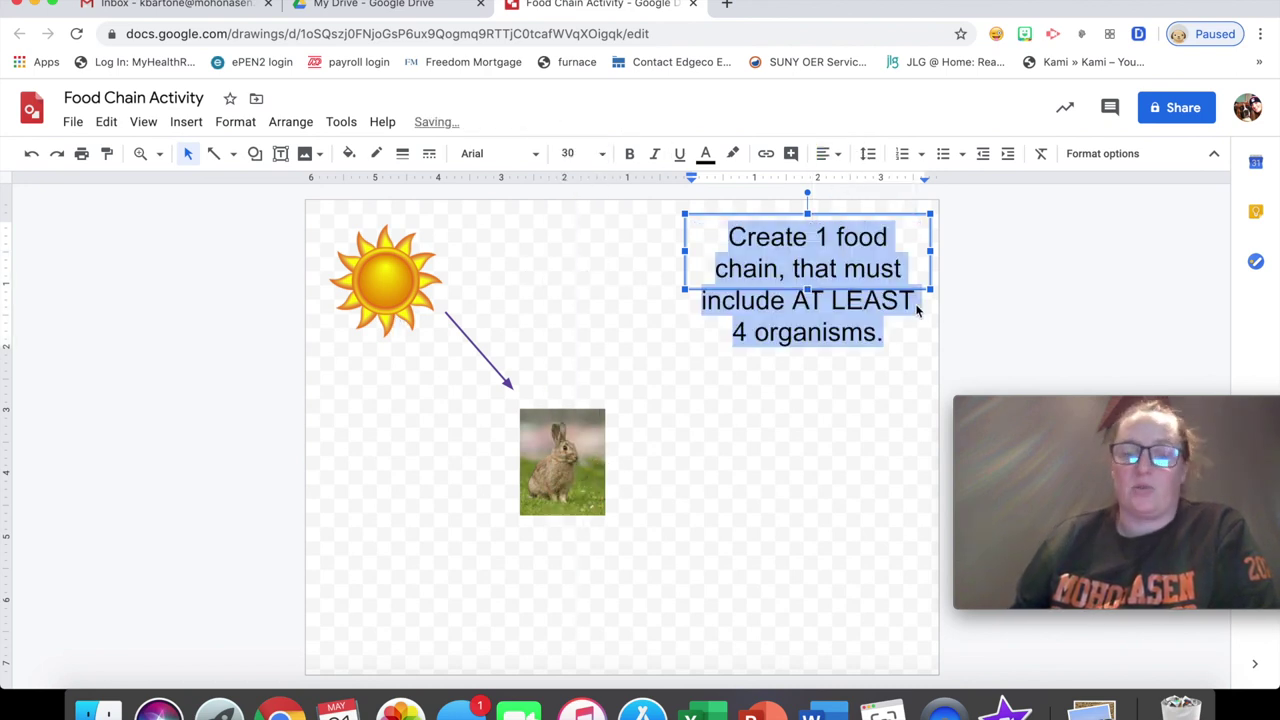
pyautogui.moveTo(807, 289); pyautogui.dragTo(806, 348)
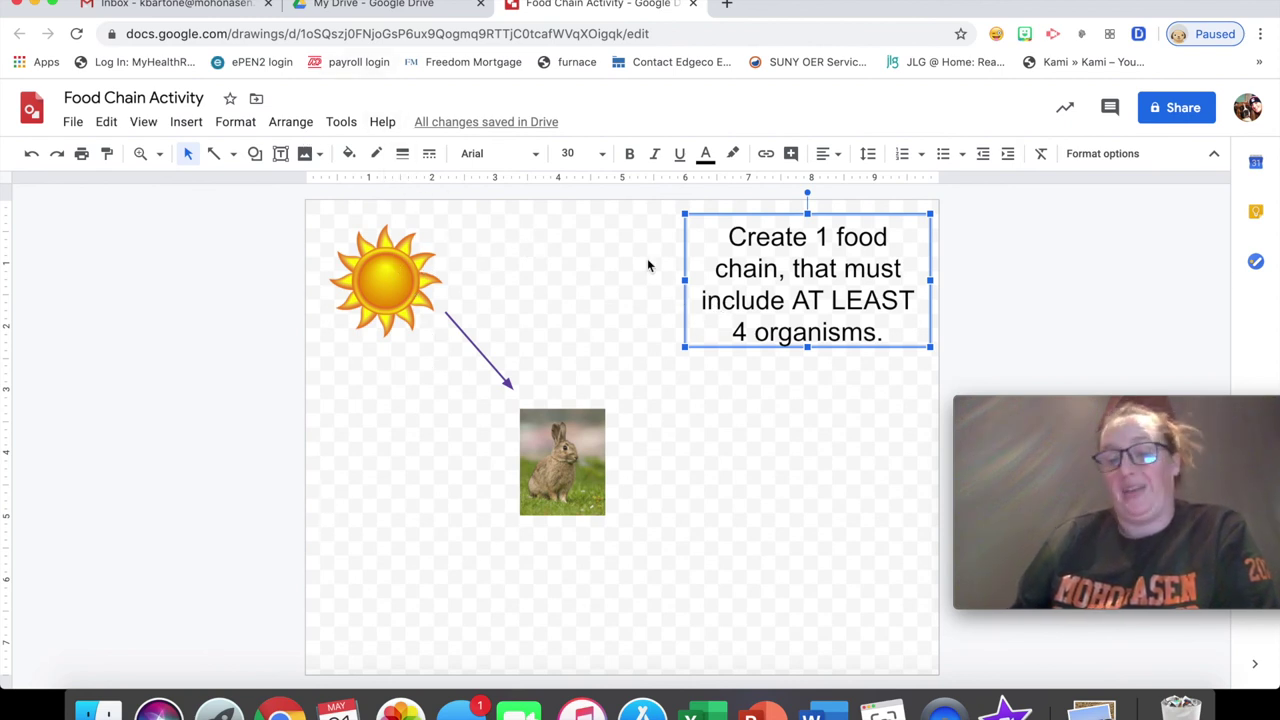
# - Give the instruction text box a dotted border
pyautogui.click(873, 237)
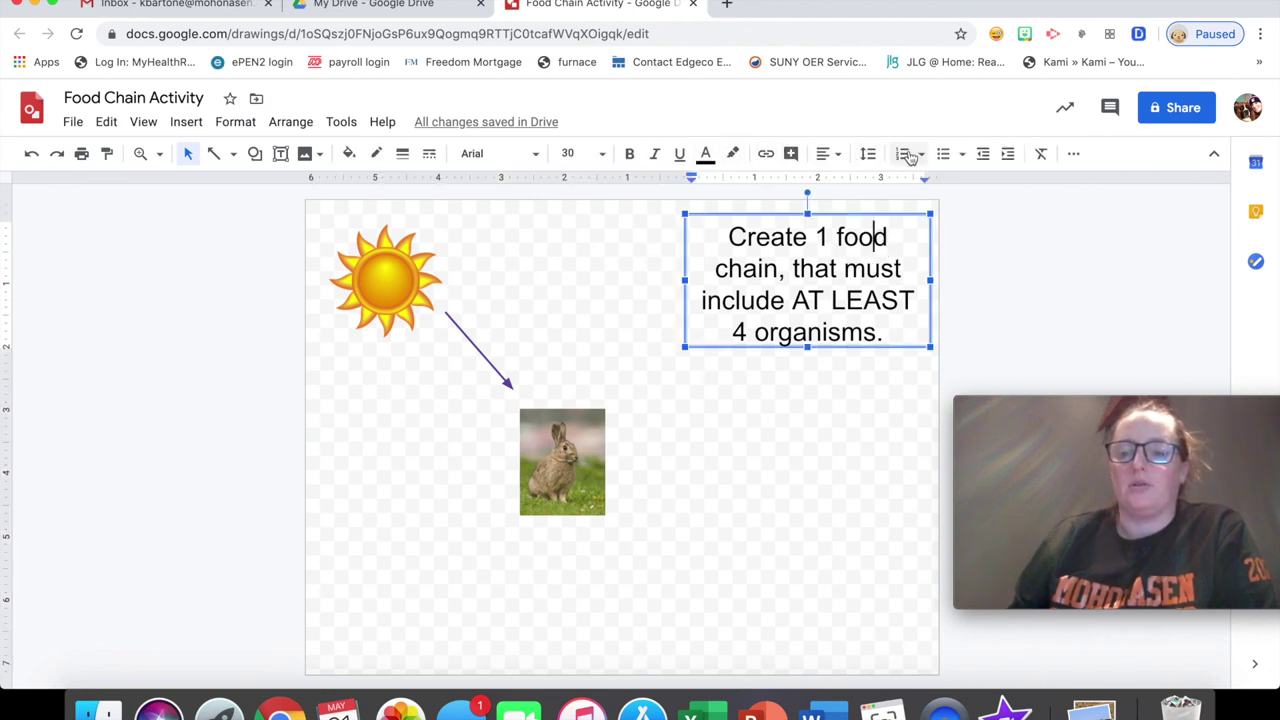
pyautogui.click(405, 155)
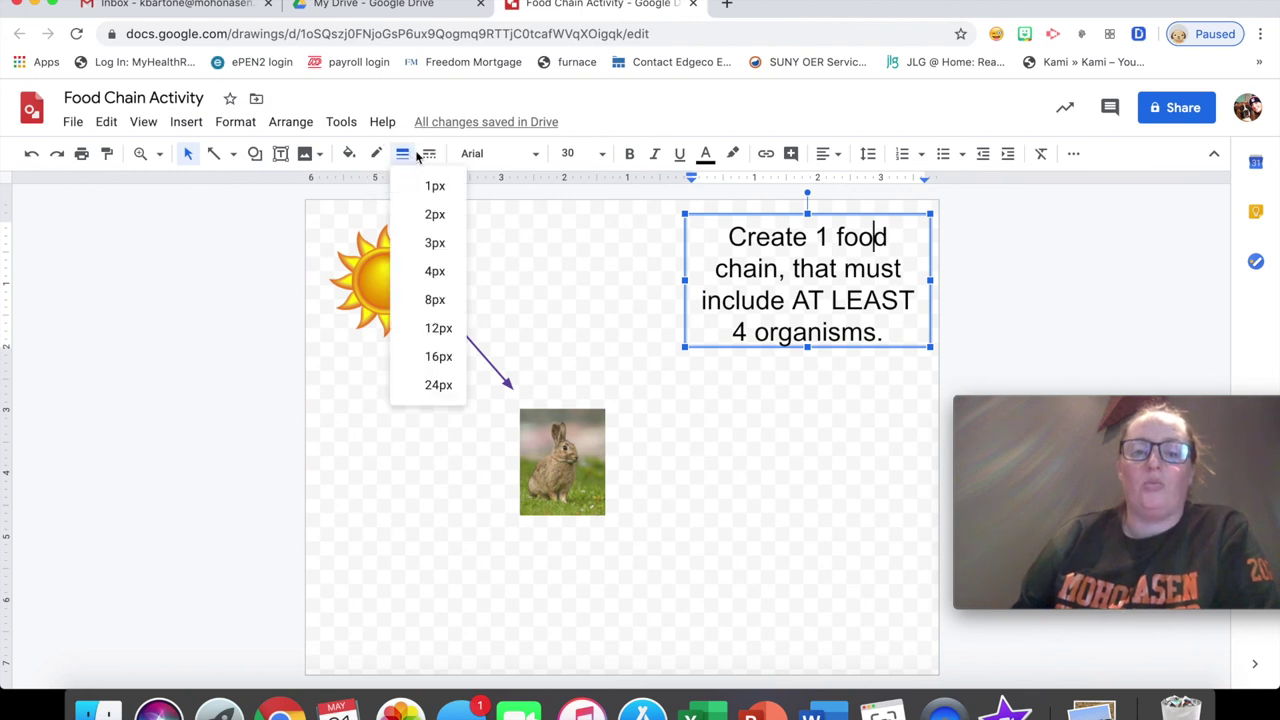
pyautogui.click(428, 154)
pyautogui.click(478, 211)
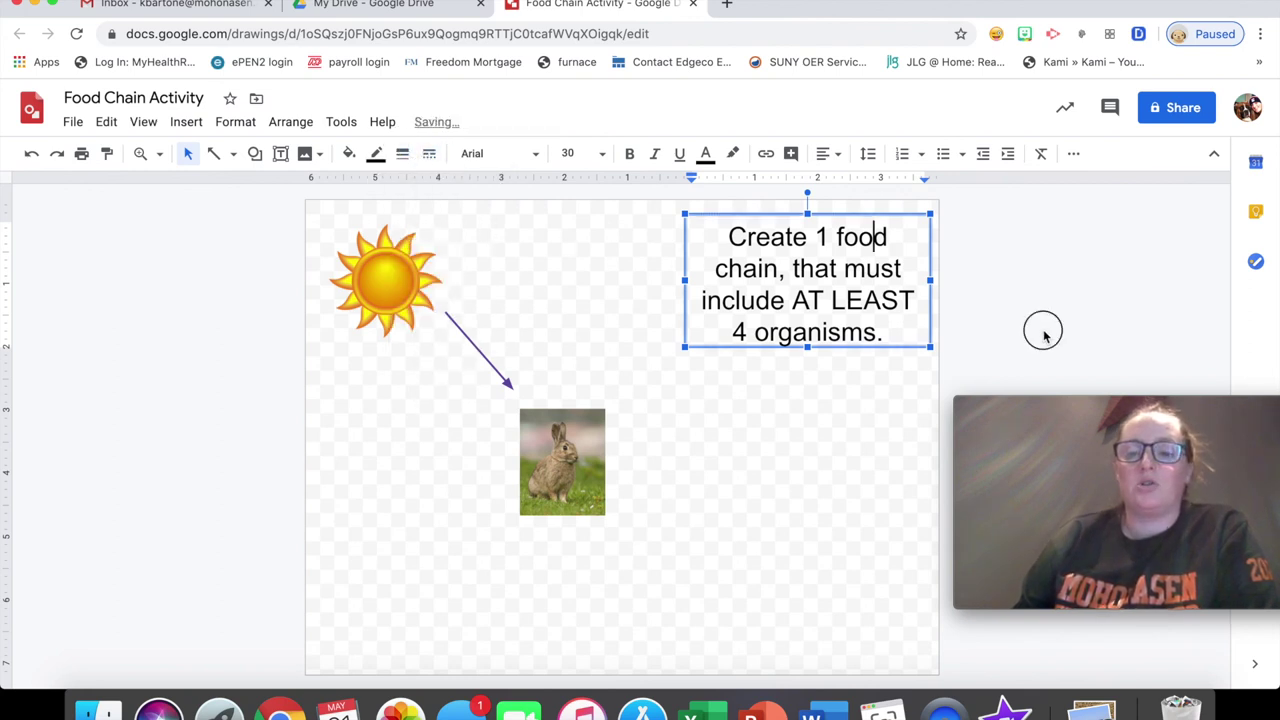
pyautogui.click(1045, 336)
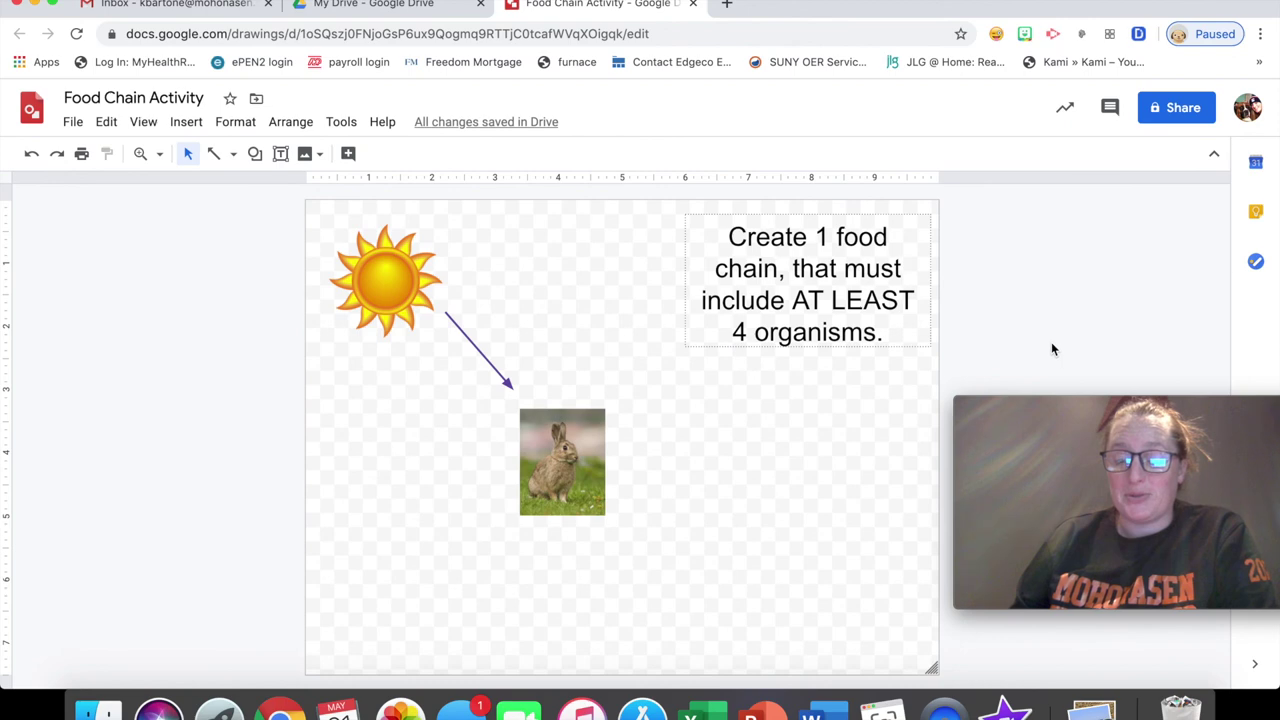